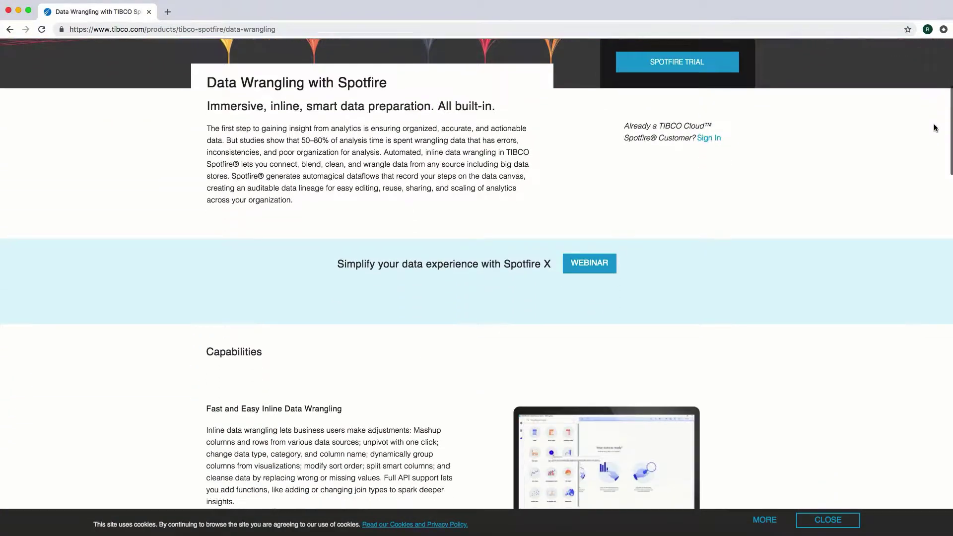
Step: Open the 2017_sales data file from the data connectors list
{"action": "scroll", "coordinate": [935, 128], "scroll_direction": "down", "scroll_amount": 9}
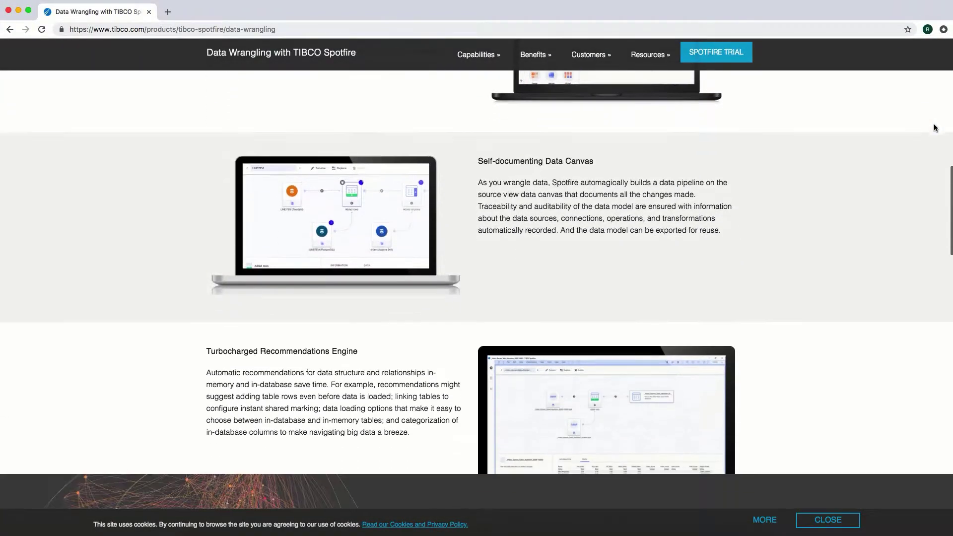
{"action": "scroll", "coordinate": [935, 128], "scroll_direction": "down", "scroll_amount": 9}
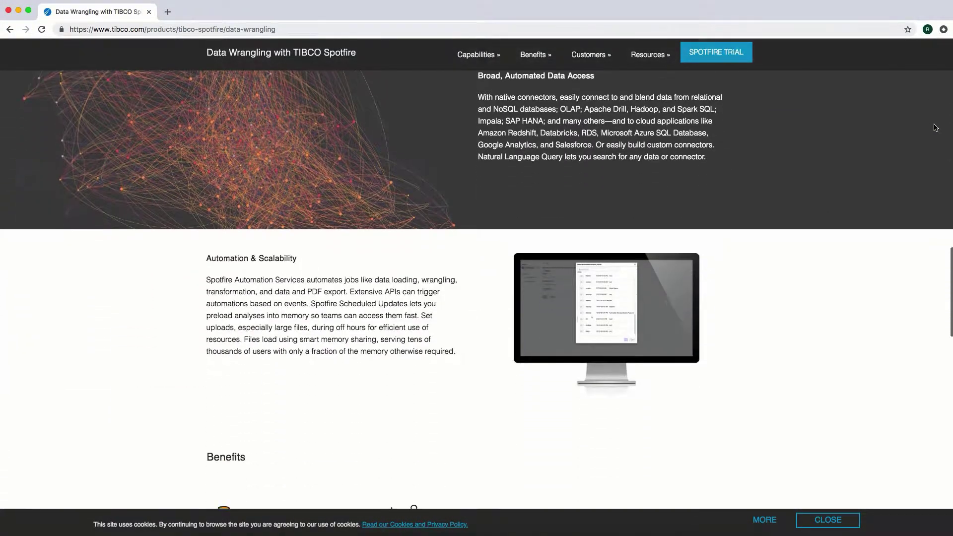
{"action": "scroll", "coordinate": [936, 127], "scroll_direction": "down", "scroll_amount": 3}
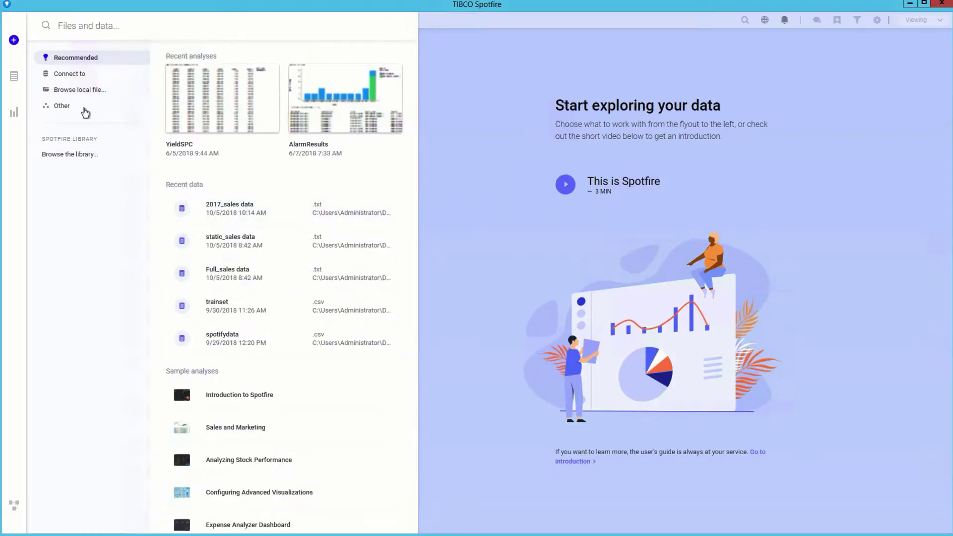
{"action": "left_click", "coordinate": [69, 74]}
{"action": "left_click", "coordinate": [80, 90]}
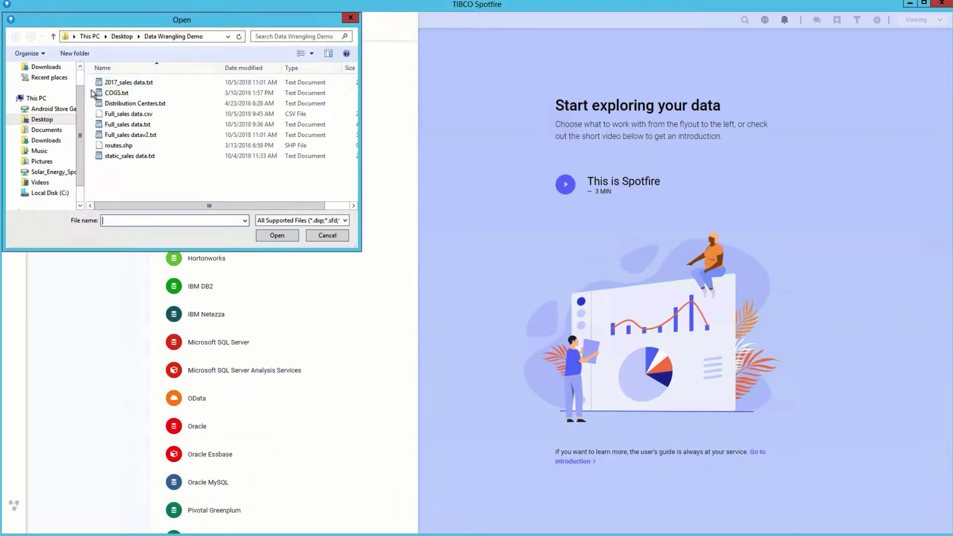
{"action": "left_click", "coordinate": [131, 80]}
{"action": "left_click", "coordinate": [287, 236]}
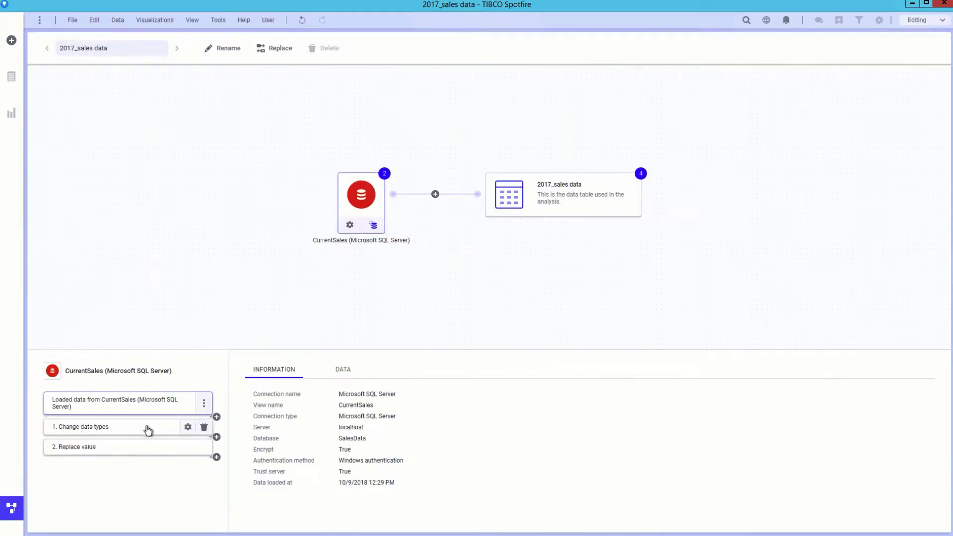
Step: Inspect the Change data types and Replace value steps on the data canvas
{"action": "left_click", "coordinate": [148, 430]}
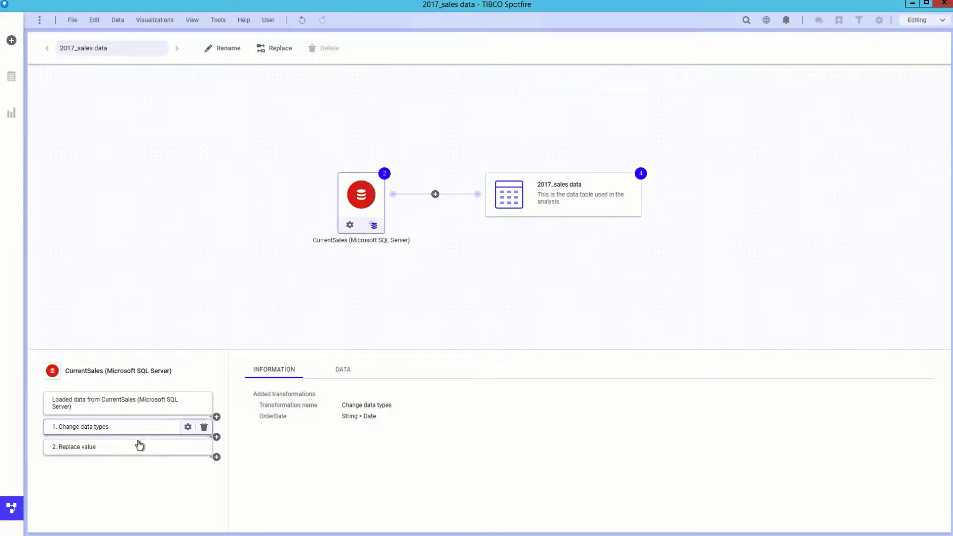
{"action": "left_click", "coordinate": [138, 448]}
{"action": "left_click", "coordinate": [188, 447]}
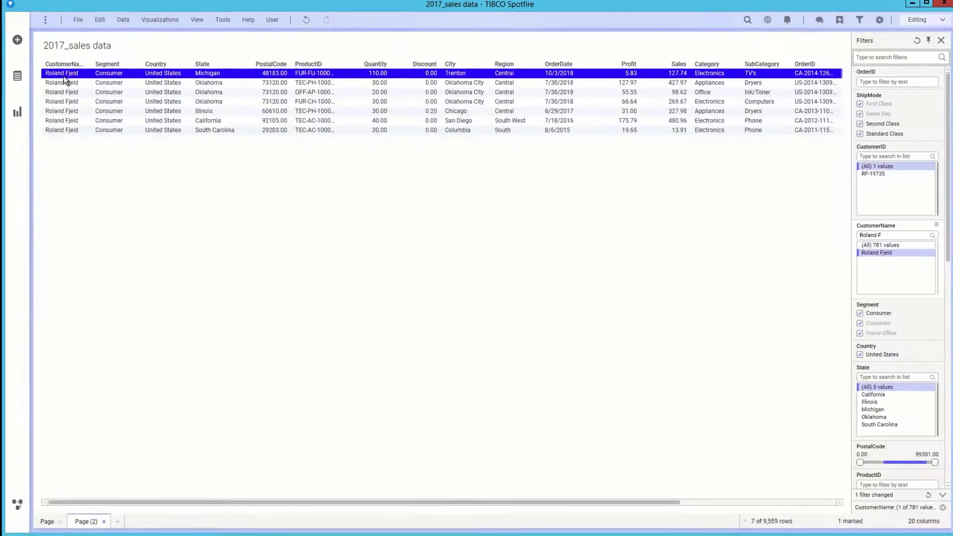
{"action": "right_click", "coordinate": [63, 76]}
{"action": "left_click", "coordinate": [117, 204]}
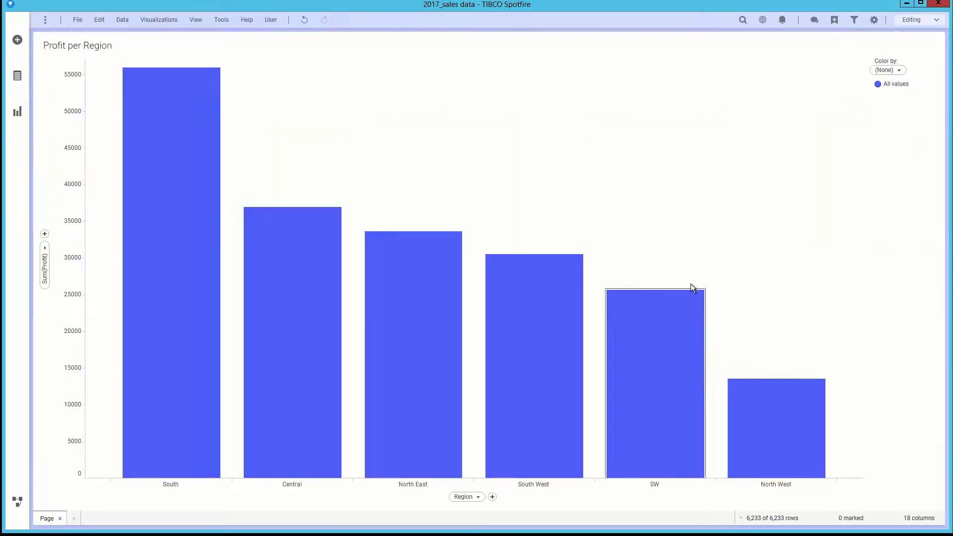
Step: Group the marked SW and South West bars into one category named South West
{"action": "left_click", "coordinate": [666, 306]}
{"action": "left_click", "coordinate": [571, 318], "text": "ctrl"}
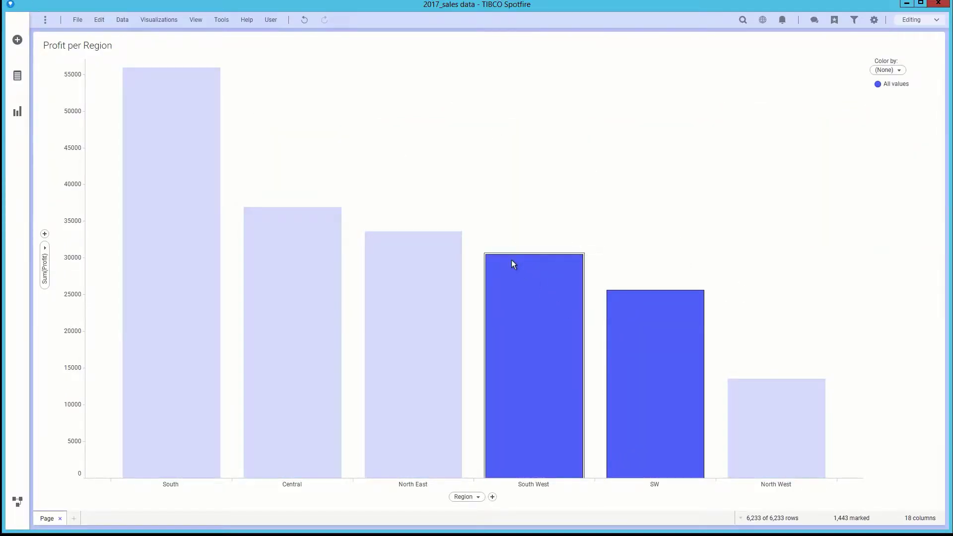
{"action": "right_click", "coordinate": [512, 260]}
{"action": "left_click", "coordinate": [536, 258]}
{"action": "type", "text": "South West"}
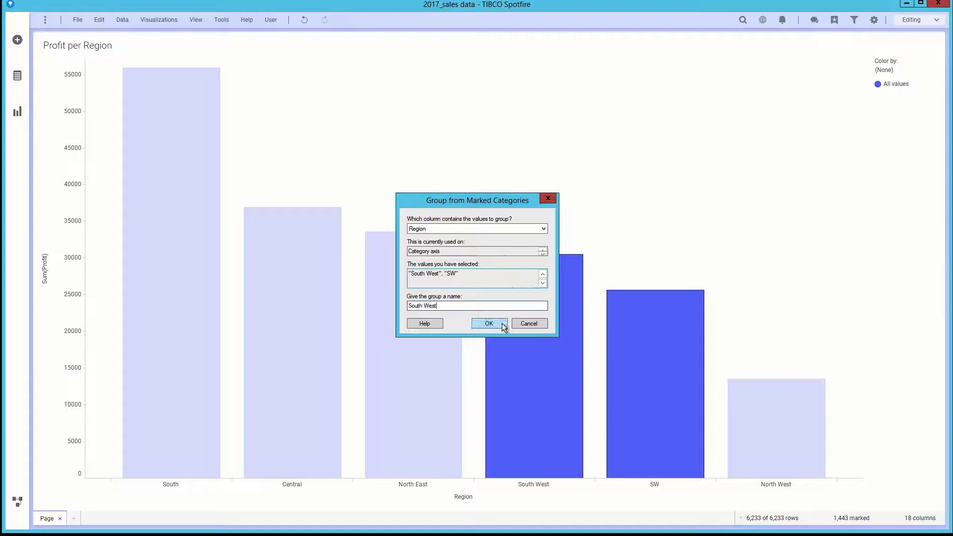
{"action": "left_click", "coordinate": [489, 323]}
Step: Add a calculated column named Cost defined as [Sales] - [Profit]
{"action": "left_click", "coordinate": [122, 19]}
{"action": "left_click", "coordinate": [163, 53]}
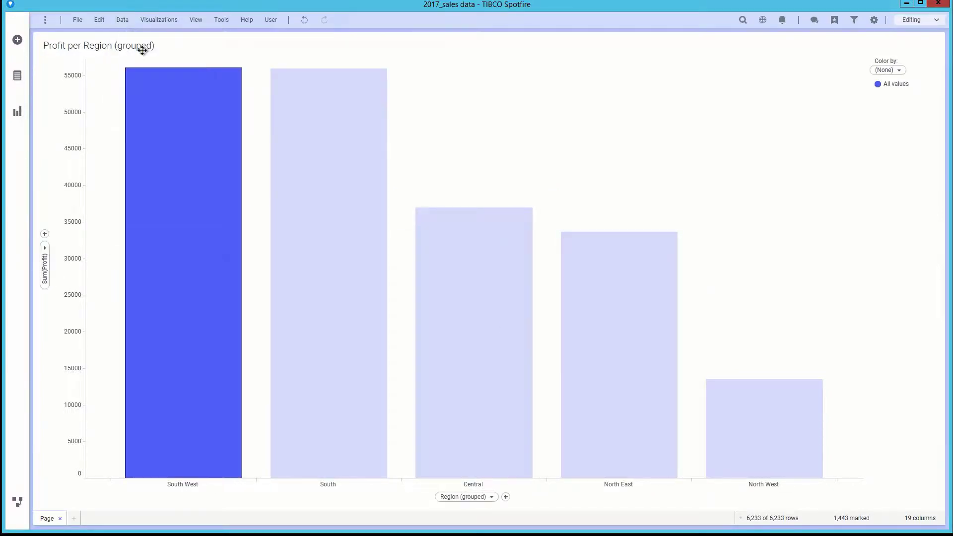
{"action": "left_click", "coordinate": [278, 279]}
{"action": "left_click", "coordinate": [327, 293]}
{"action": "left_click", "coordinate": [579, 188]}
{"action": "left_click", "coordinate": [631, 293]}
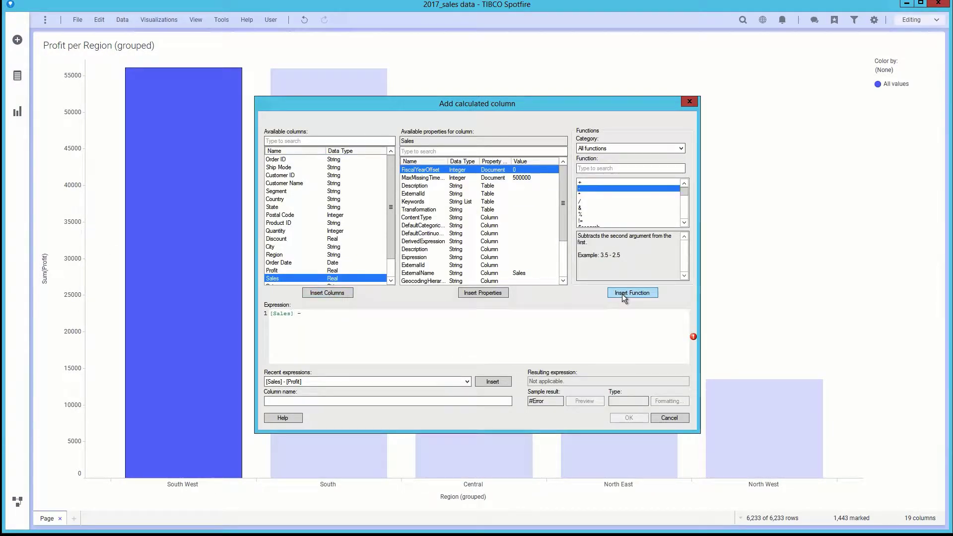
{"action": "left_click", "coordinate": [320, 271]}
{"action": "left_click", "coordinate": [323, 293]}
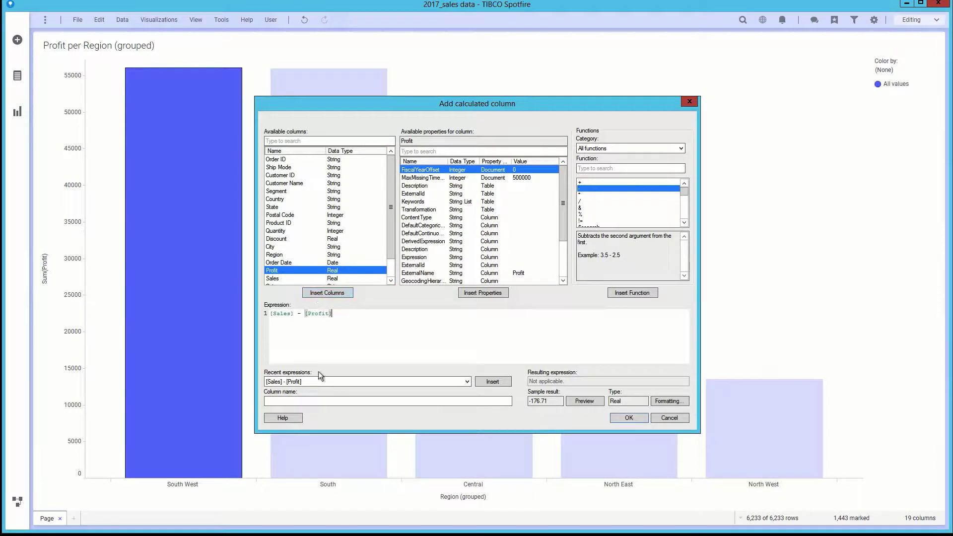
{"action": "left_click", "coordinate": [309, 400]}
{"action": "type", "text": "Cost"}
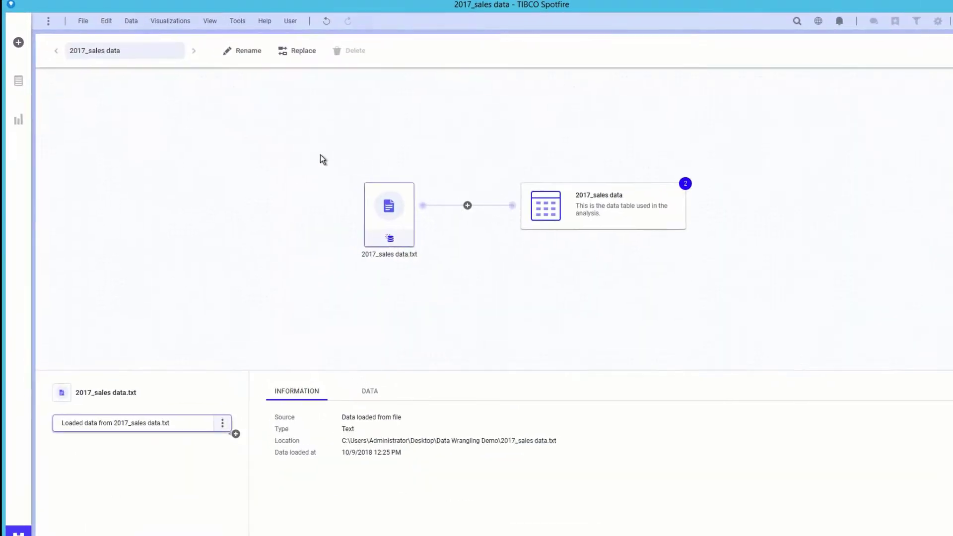
Step: Start replacing the 2017_sales table and view the Microsoft SQL Server connection options
{"action": "left_click", "coordinate": [400, 72]}
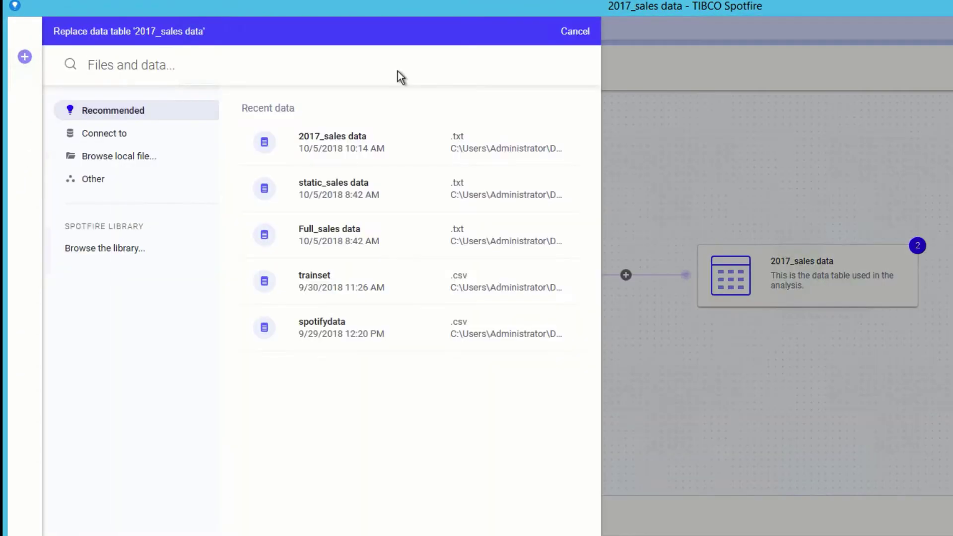
{"action": "left_click", "coordinate": [126, 137]}
{"action": "left_click", "coordinate": [363, 518]}
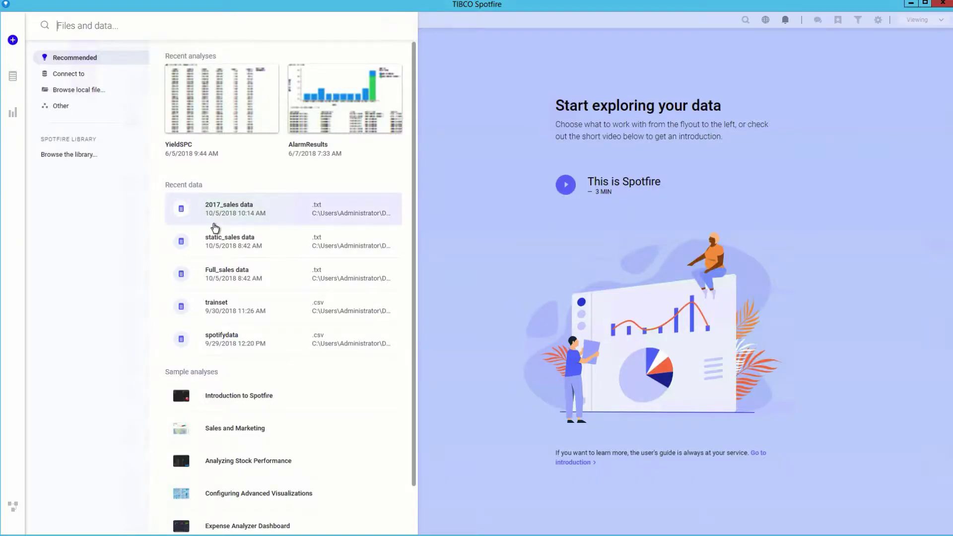
{"action": "scroll", "coordinate": [213, 233], "scroll_direction": "down", "scroll_amount": 1}
{"action": "scroll", "coordinate": [214, 228], "scroll_direction": "up", "scroll_amount": 1}
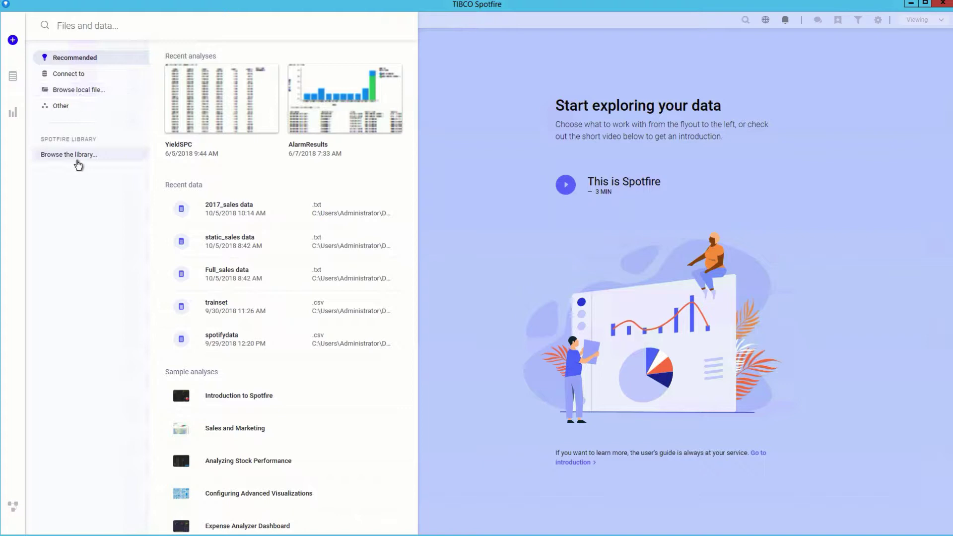
Step: Browse for and open the local 2017_sales data.txt file
{"action": "left_click", "coordinate": [70, 76]}
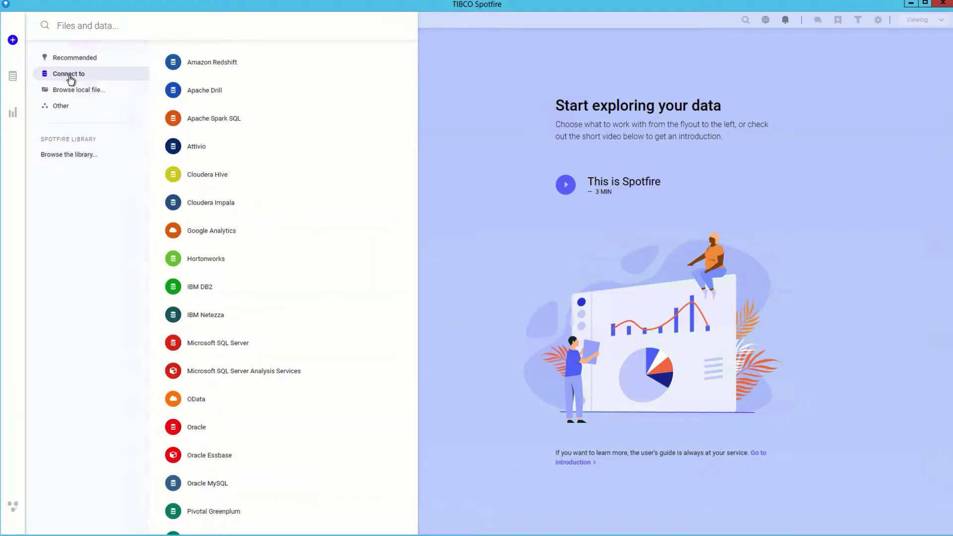
{"action": "left_click", "coordinate": [91, 90]}
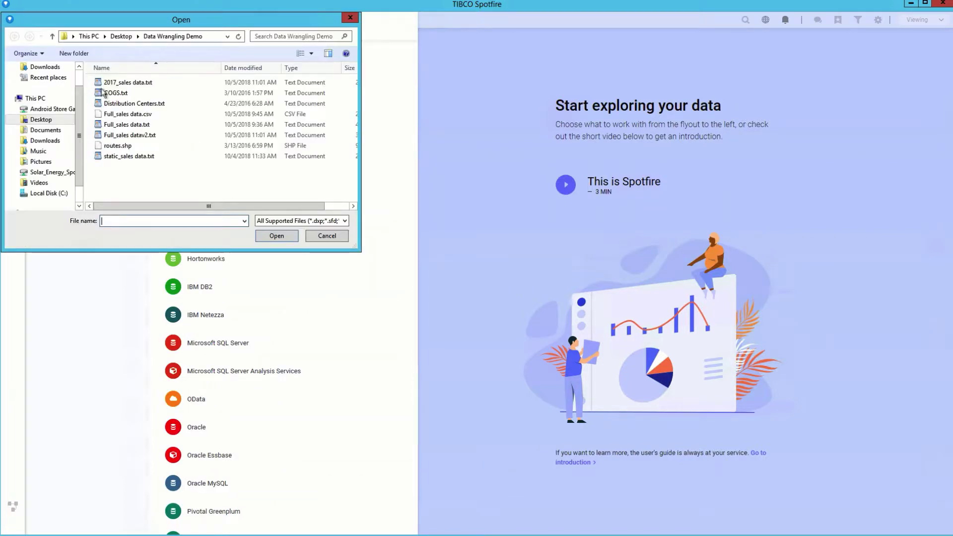
{"action": "left_click", "coordinate": [119, 83]}
{"action": "left_click", "coordinate": [284, 237]}
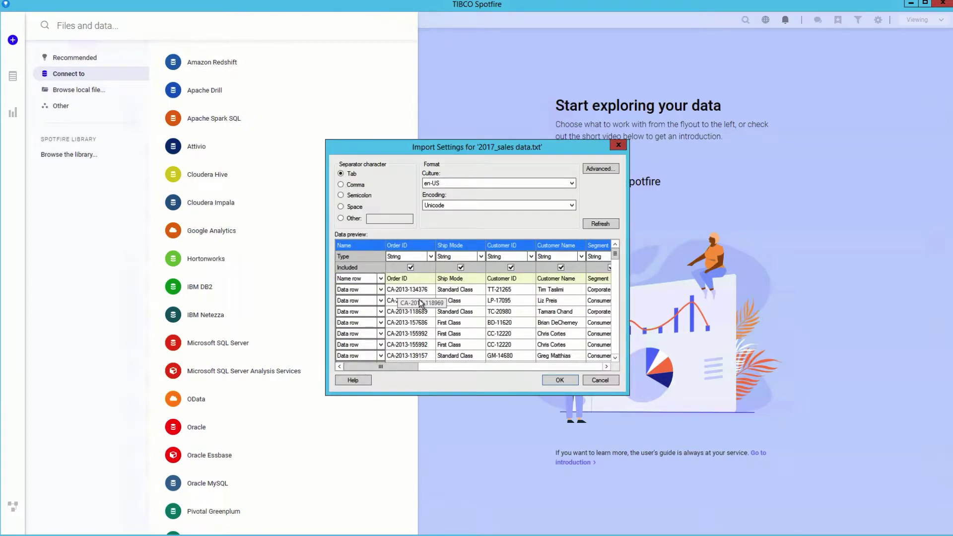
Step: Keep Order ID as String and the first row as column names, then accept the import settings
{"action": "left_click", "coordinate": [432, 257]}
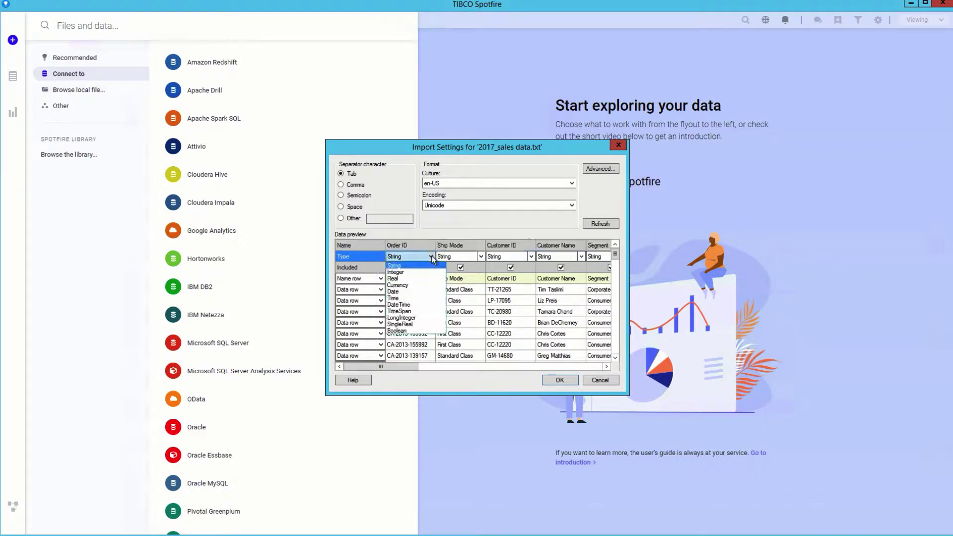
{"action": "left_click", "coordinate": [459, 228]}
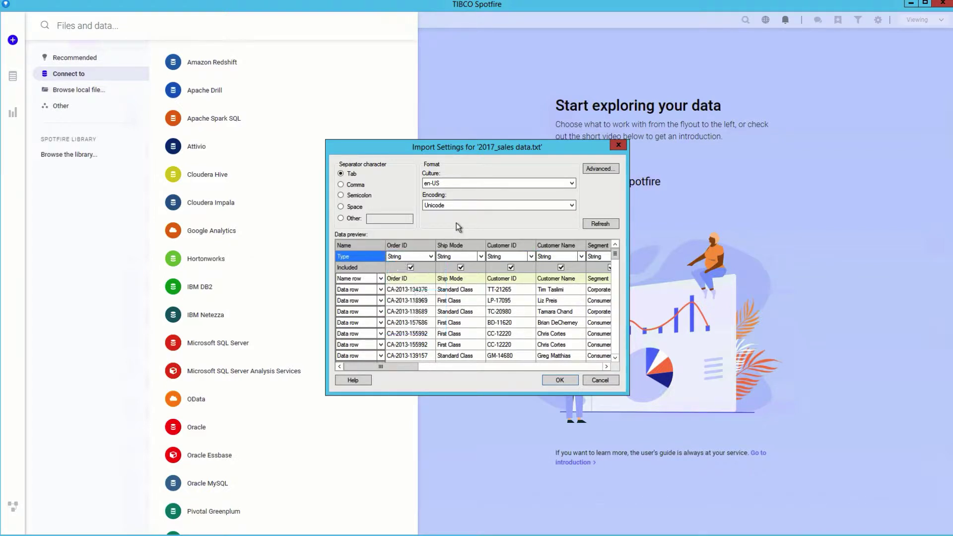
{"action": "left_click", "coordinate": [382, 280]}
{"action": "left_click", "coordinate": [381, 280]}
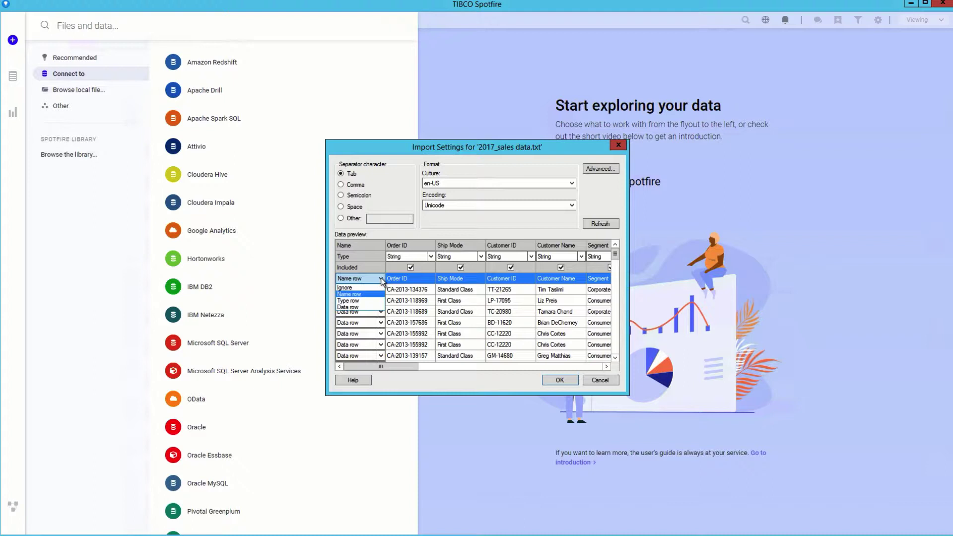
{"action": "left_click", "coordinate": [468, 224]}
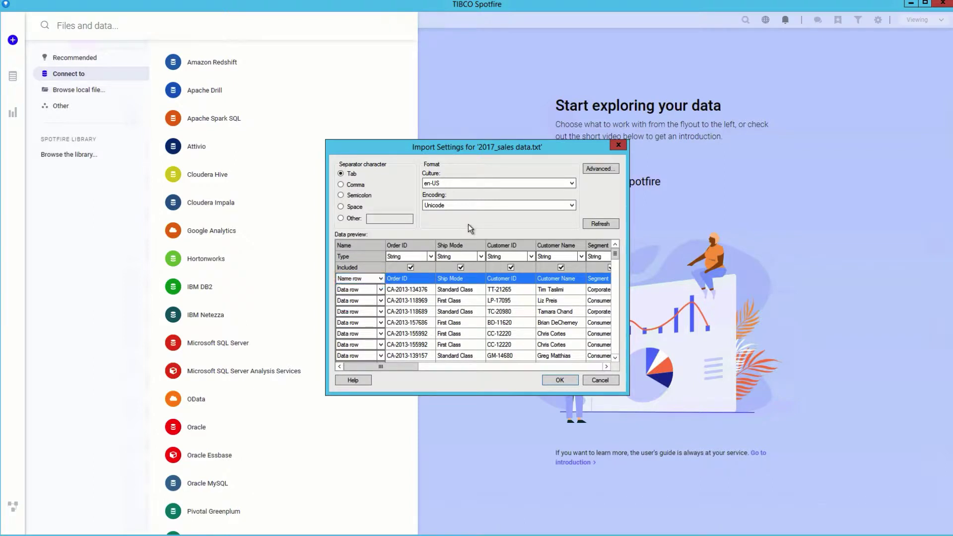
{"action": "left_click", "coordinate": [560, 381]}
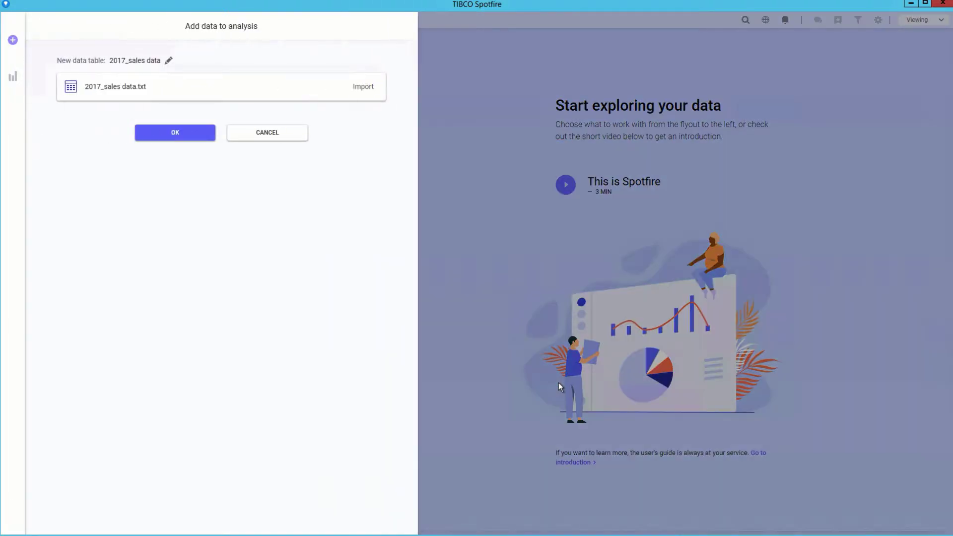
Step: Review the file's transformations, keeping Change data types and adding none
{"action": "left_click", "coordinate": [363, 86]}
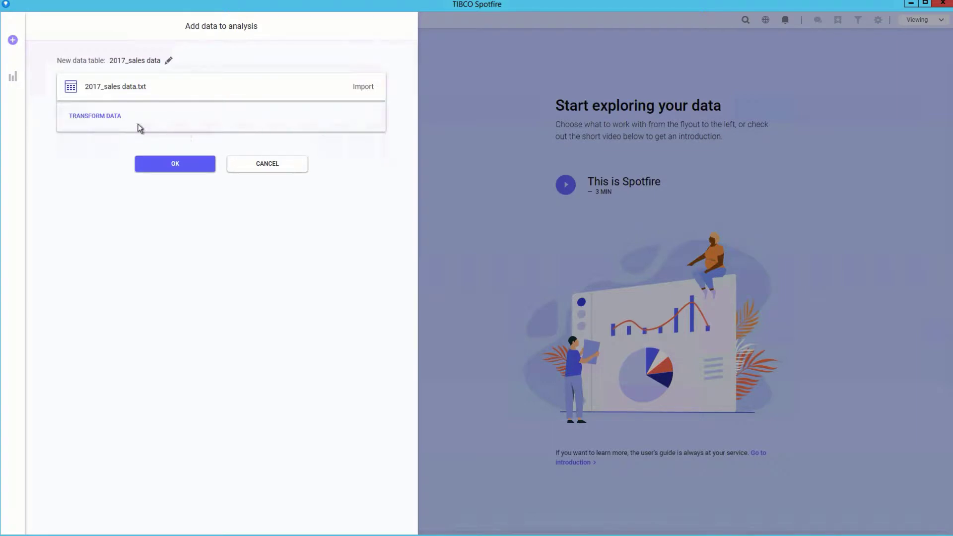
{"action": "left_click", "coordinate": [116, 121]}
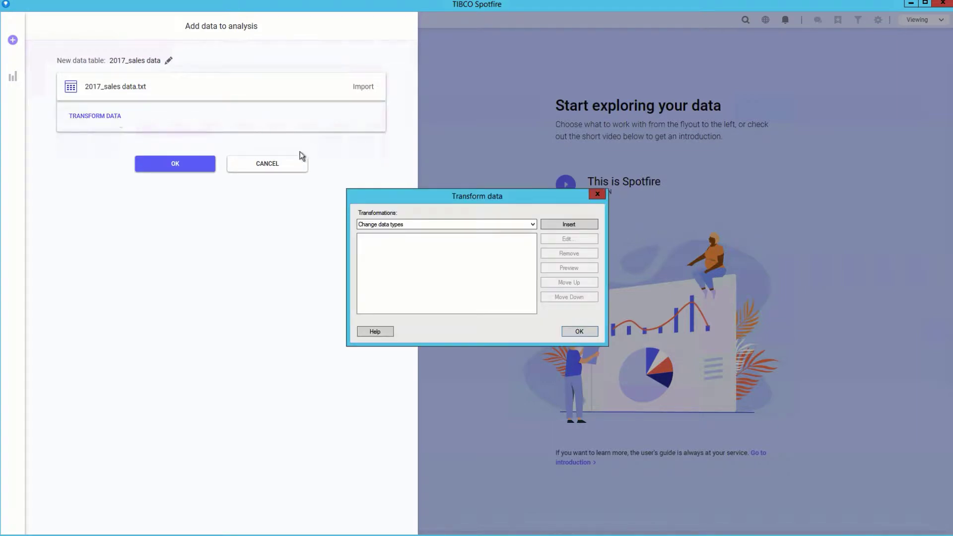
{"action": "left_click", "coordinate": [532, 224]}
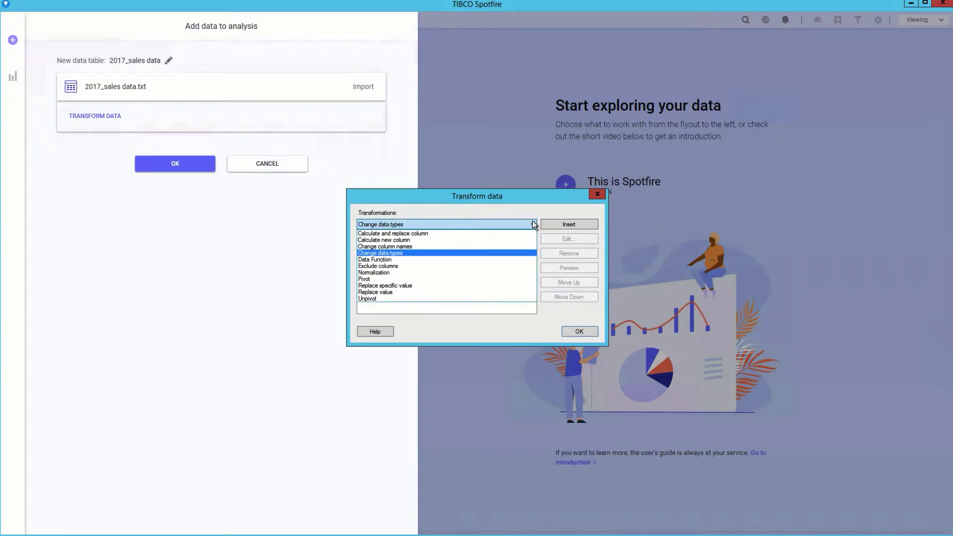
{"action": "left_click", "coordinate": [580, 331]}
{"action": "left_click", "coordinate": [580, 331]}
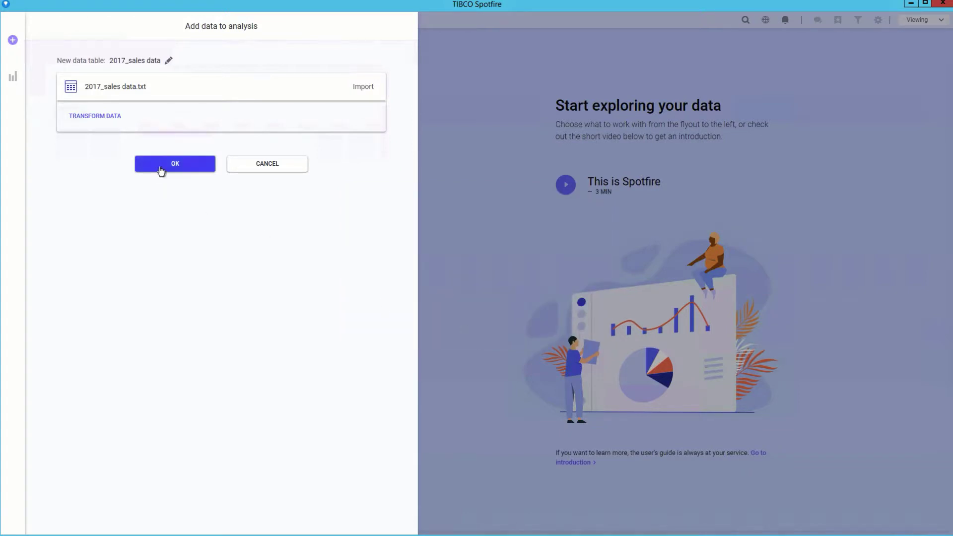
Step: Add the 2017_sales data to the analysis and pick Profit in the fields list
{"action": "left_click", "coordinate": [163, 168]}
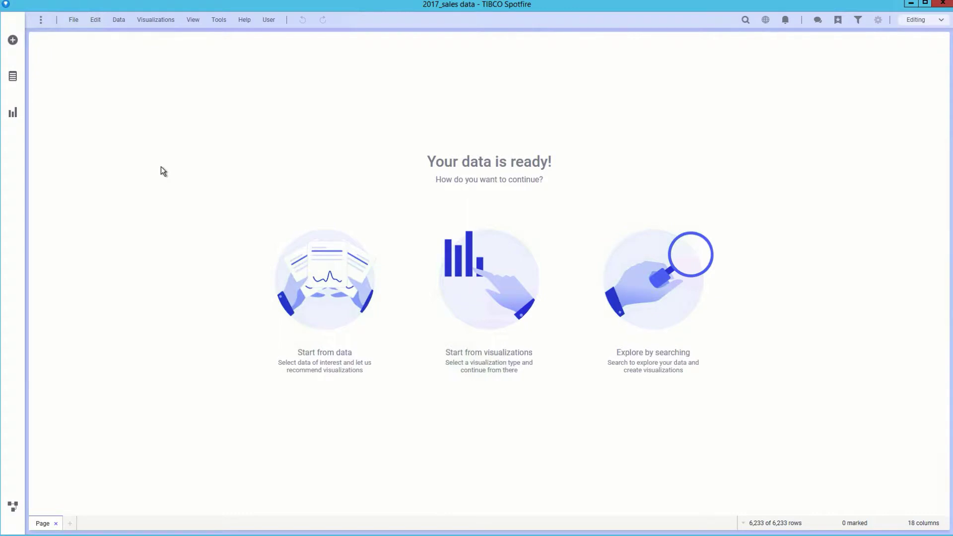
{"action": "left_click", "coordinate": [305, 258]}
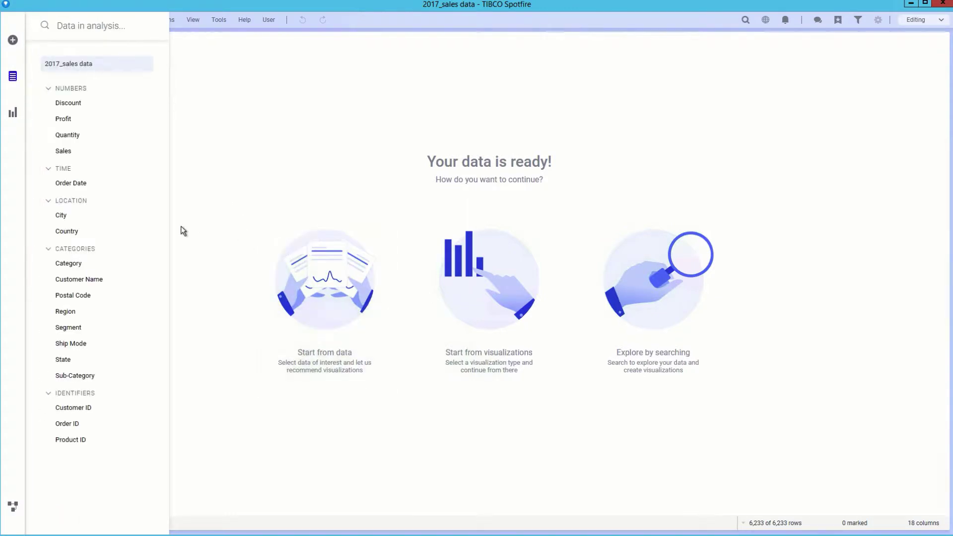
{"action": "left_click", "coordinate": [49, 120]}
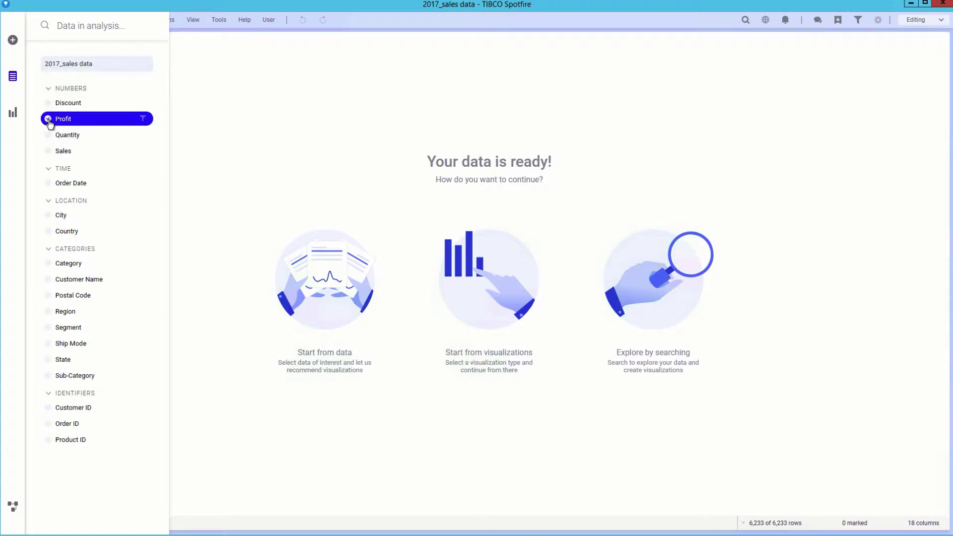
Step: Build a Profit per Region bar chart and mark the South West and SW bars
{"action": "left_click", "coordinate": [51, 313]}
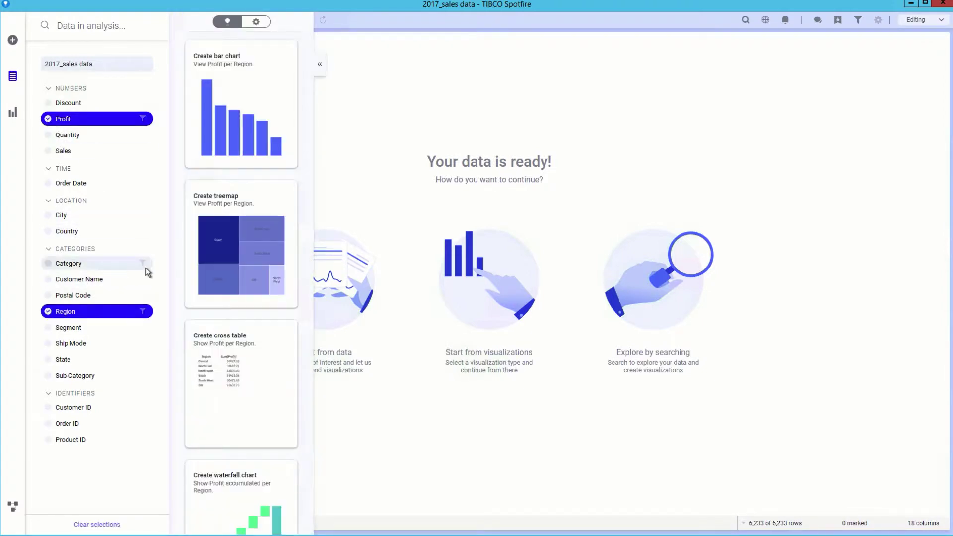
{"action": "left_click", "coordinate": [234, 129]}
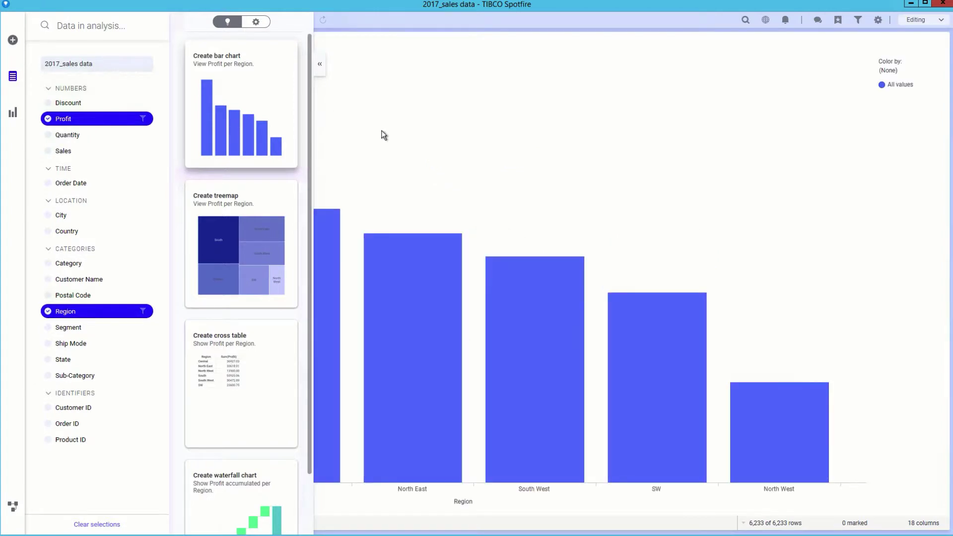
{"action": "left_click", "coordinate": [397, 156]}
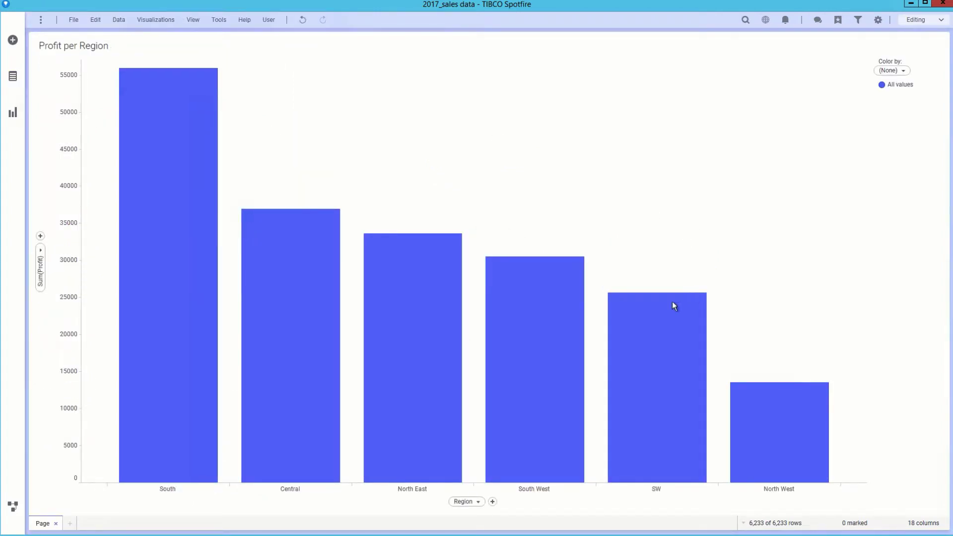
{"action": "left_click_drag", "start_coordinate": [651, 302], "coordinate": [562, 310]}
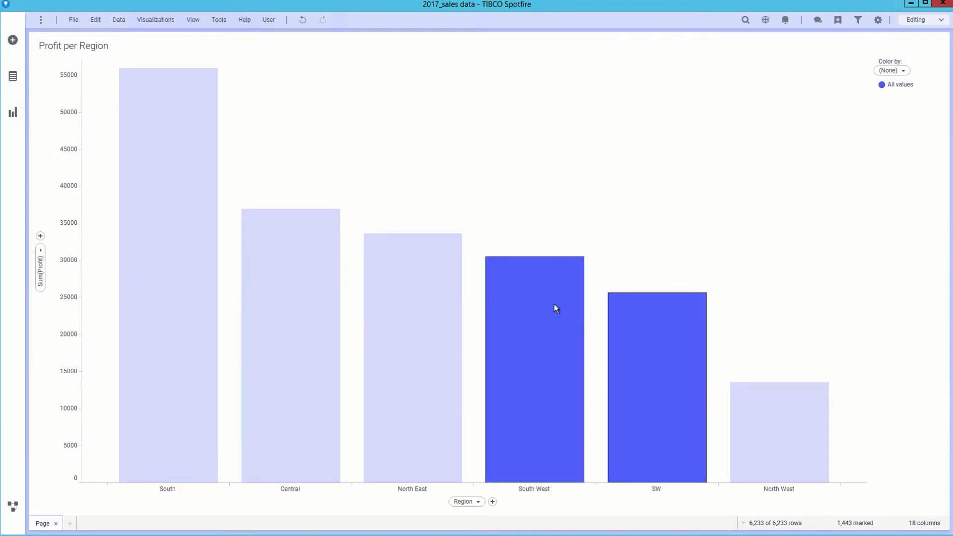
Step: Group the marked South West and SW bars under the name South West
{"action": "right_click", "coordinate": [512, 264]}
{"action": "left_click", "coordinate": [536, 260]}
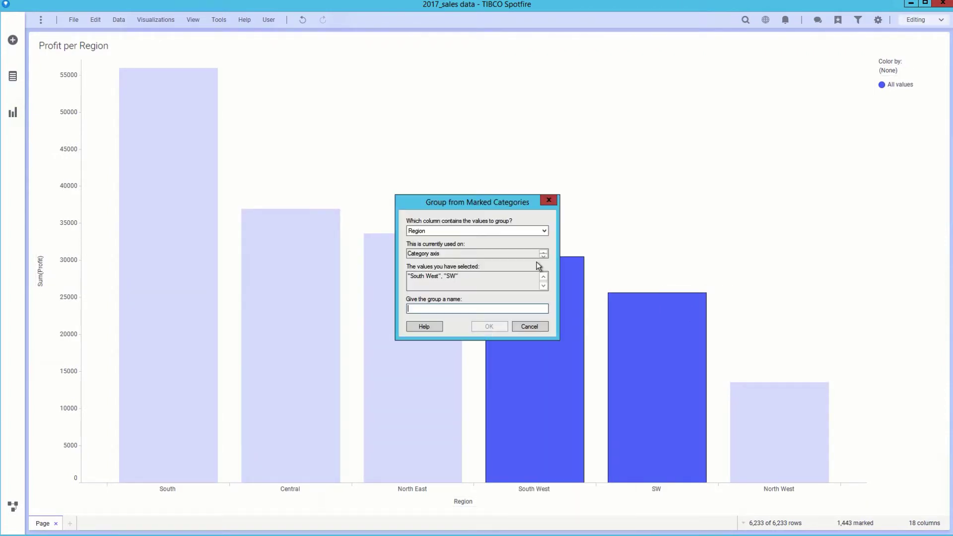
{"action": "type", "text": "South West"}
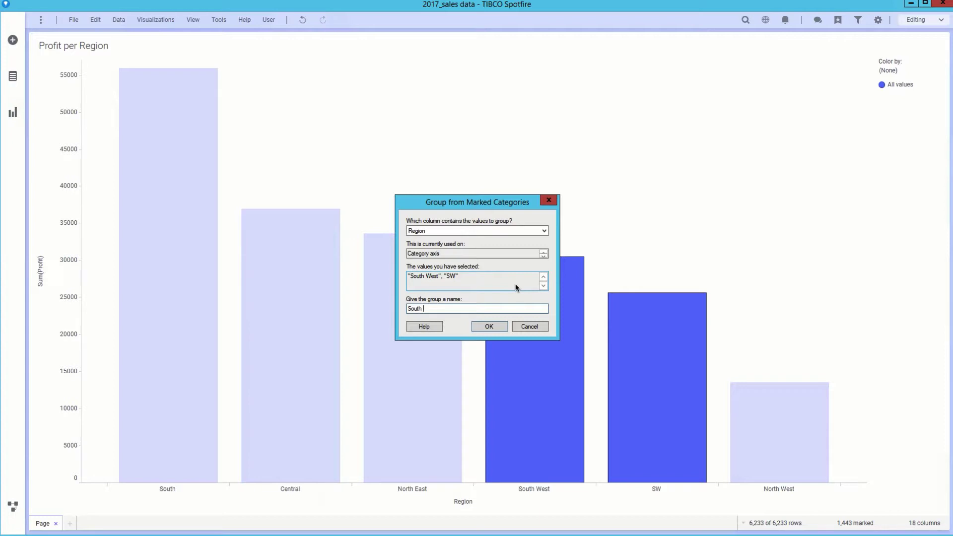
{"action": "left_click", "coordinate": [504, 329]}
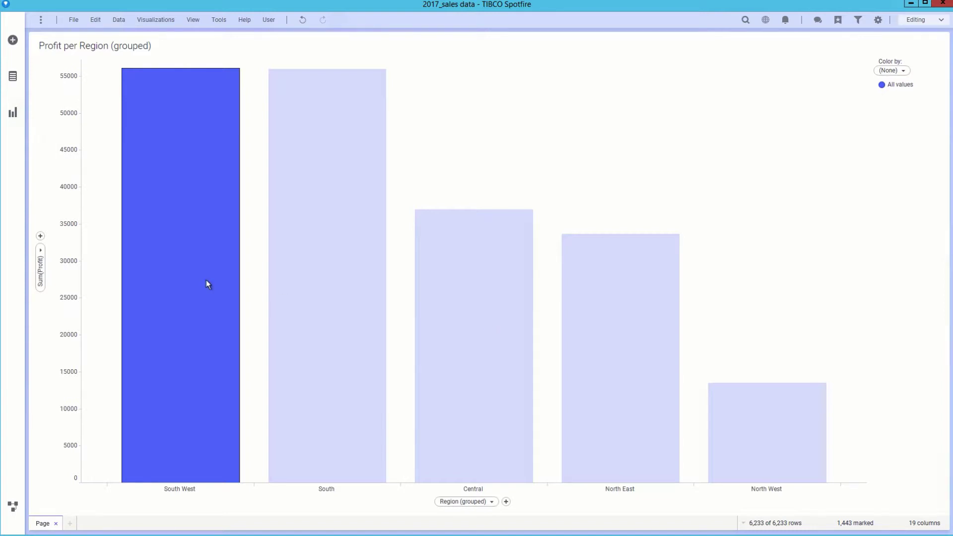
Step: Check the value-axis column choices, then bring up the Add calculated column dialog
{"action": "left_click", "coordinate": [40, 268]}
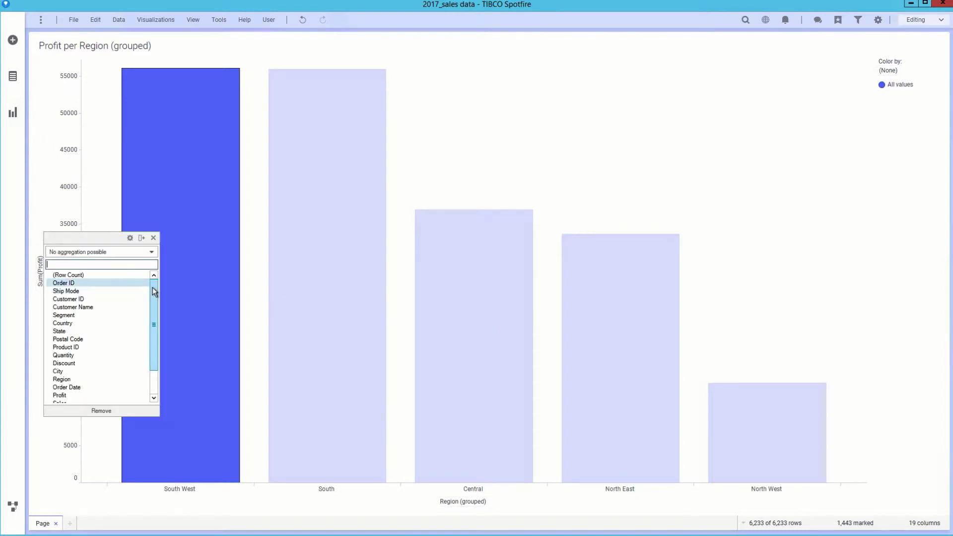
{"action": "mouse_move", "coordinate": [153, 288]}
{"action": "left_mouse_down"}
{"action": "mouse_move", "coordinate": [153, 317]}
{"action": "mouse_move", "coordinate": [151, 280]}
{"action": "left_mouse_up"}
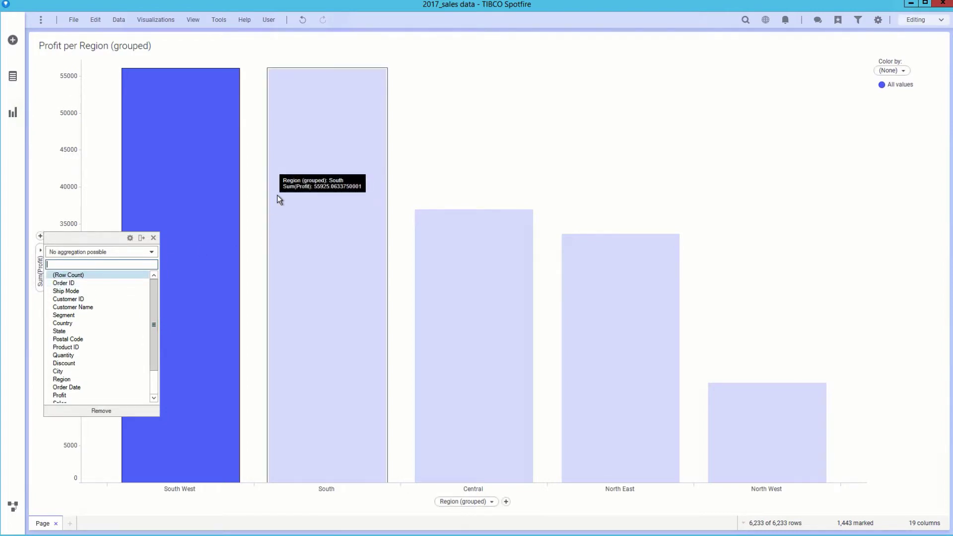
{"action": "left_click", "coordinate": [119, 21]}
{"action": "left_click", "coordinate": [141, 54]}
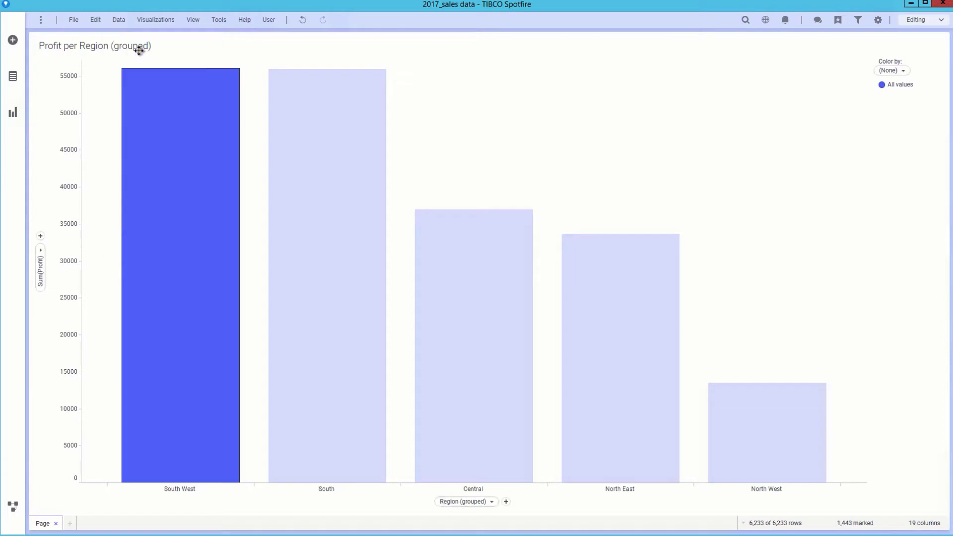
Step: Define Costs as [Sales] - [Profit], preview its first rows, and create the column
{"action": "left_click", "coordinate": [274, 282]}
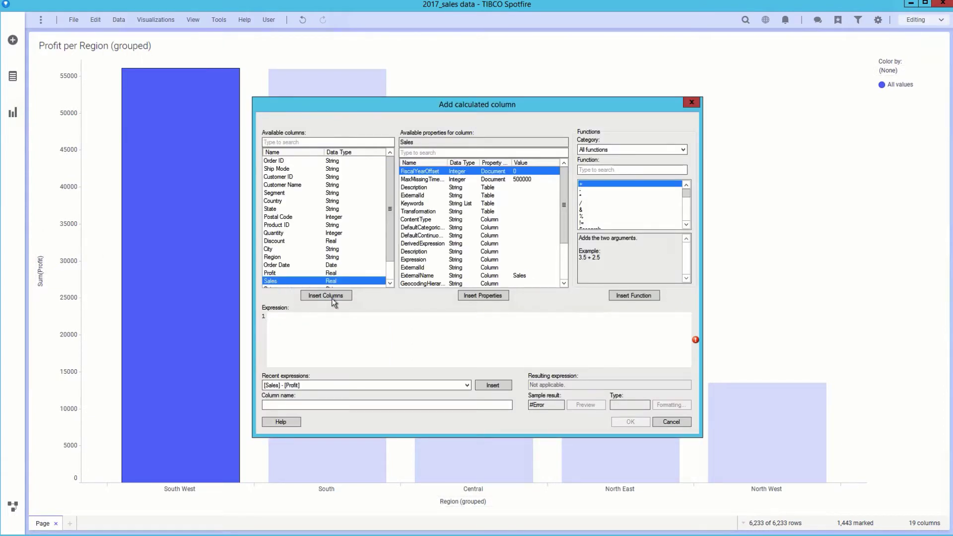
{"action": "left_click", "coordinate": [330, 297]}
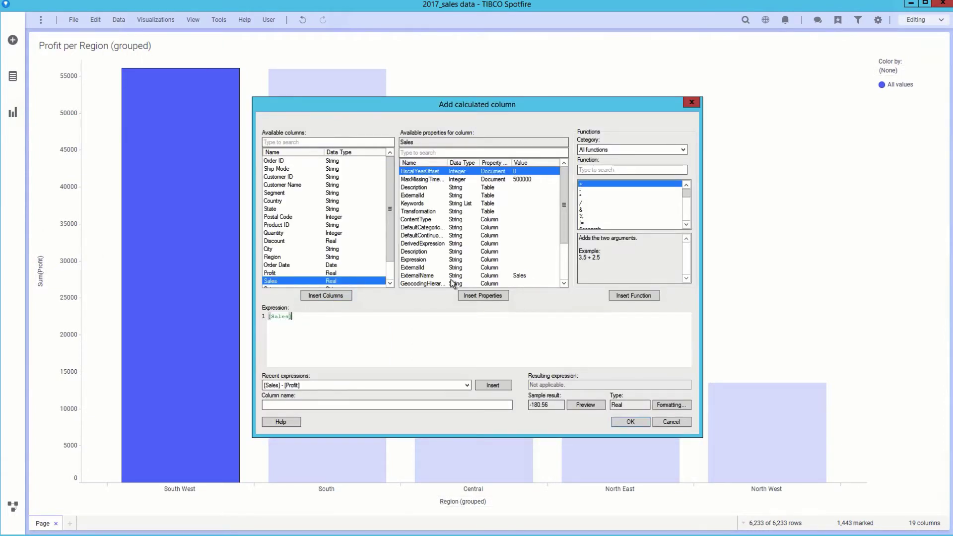
{"action": "left_click", "coordinate": [582, 192]}
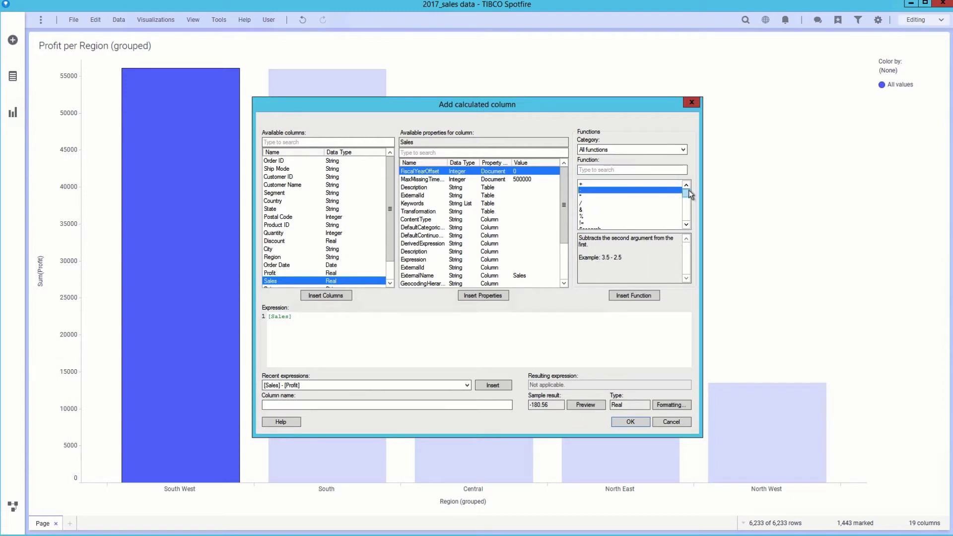
{"action": "left_click", "coordinate": [622, 296]}
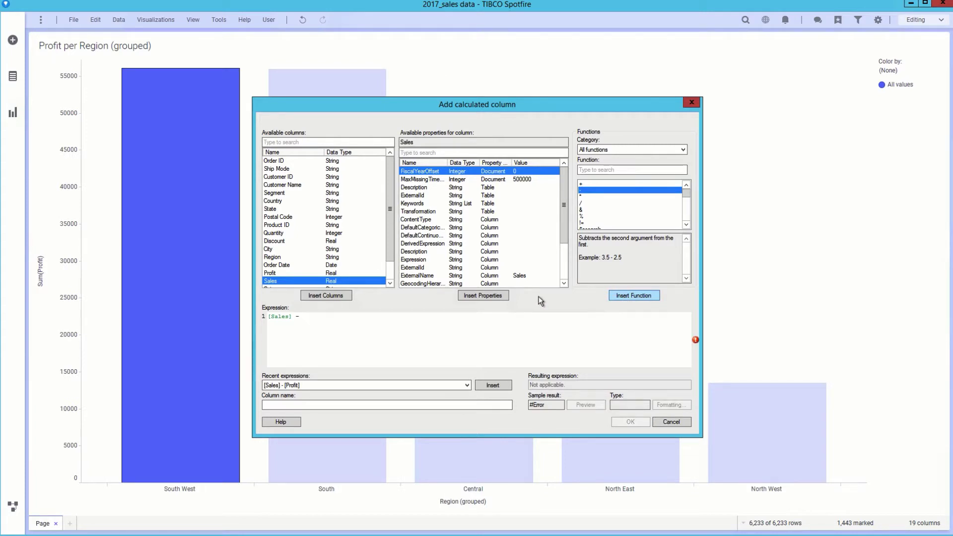
{"action": "left_click", "coordinate": [322, 273]}
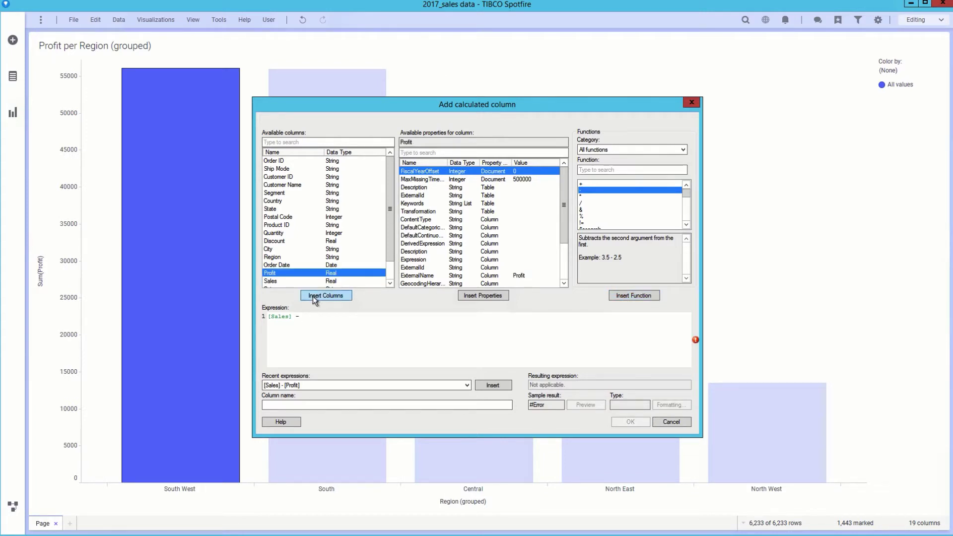
{"action": "left_click", "coordinate": [314, 297]}
{"action": "left_click", "coordinate": [307, 405]}
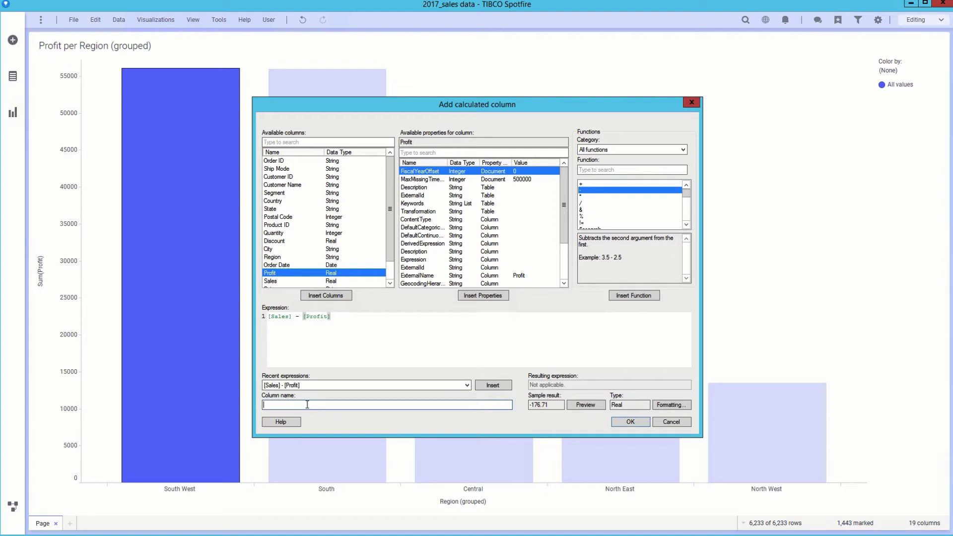
{"action": "left_click", "coordinate": [583, 408]}
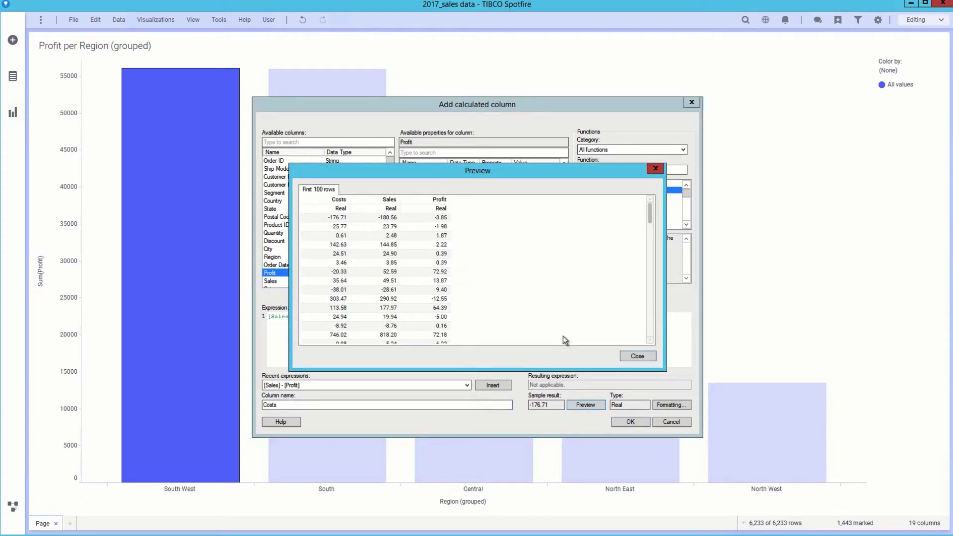
{"action": "left_click", "coordinate": [633, 357]}
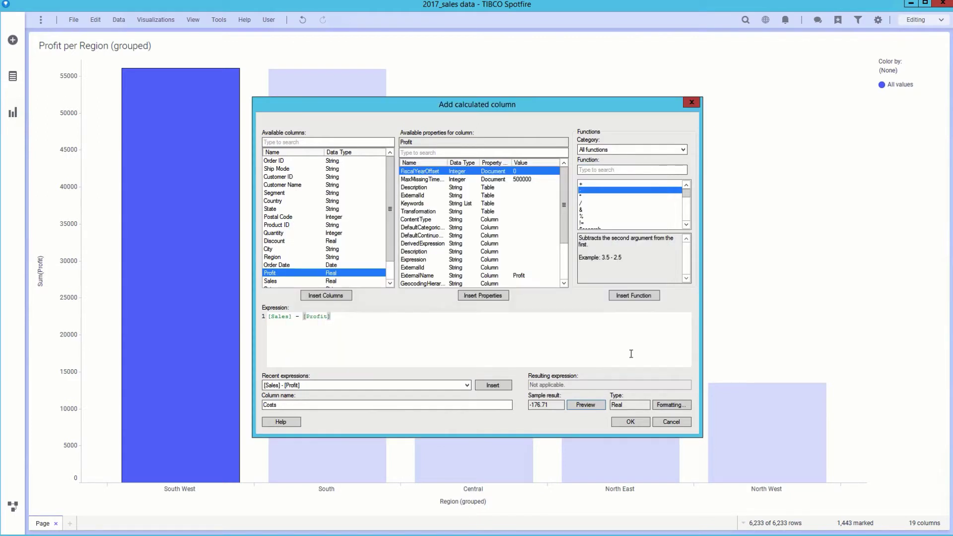
{"action": "left_click", "coordinate": [627, 422]}
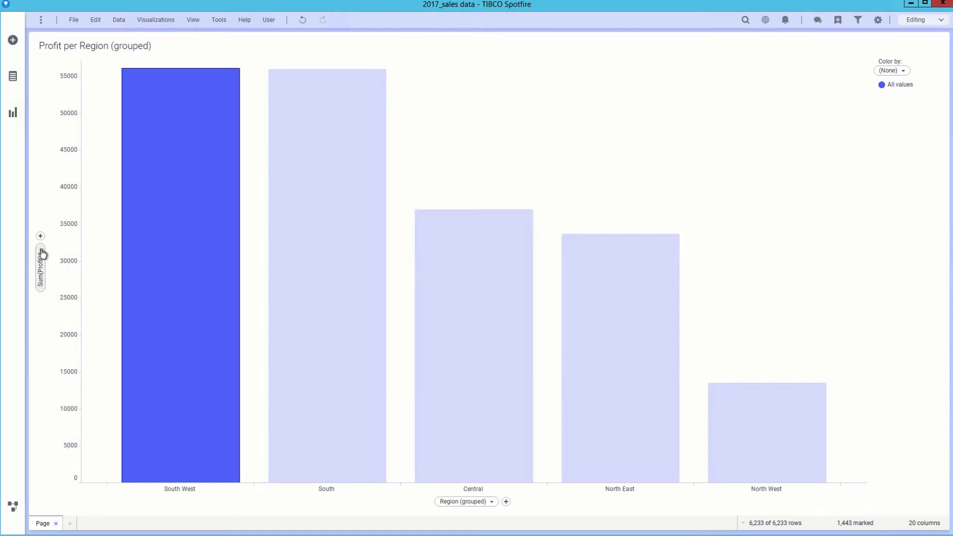
Step: Switch the value axis from Profit to Costs and mark the North East bar
{"action": "left_click", "coordinate": [40, 252]}
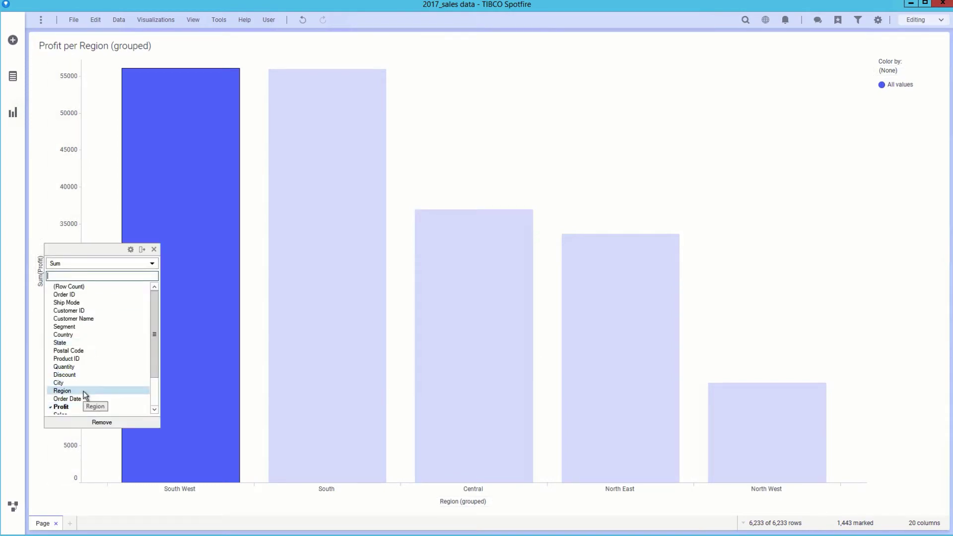
{"action": "scroll", "coordinate": [79, 402], "scroll_direction": "down", "scroll_amount": 2}
{"action": "left_click", "coordinate": [78, 409]}
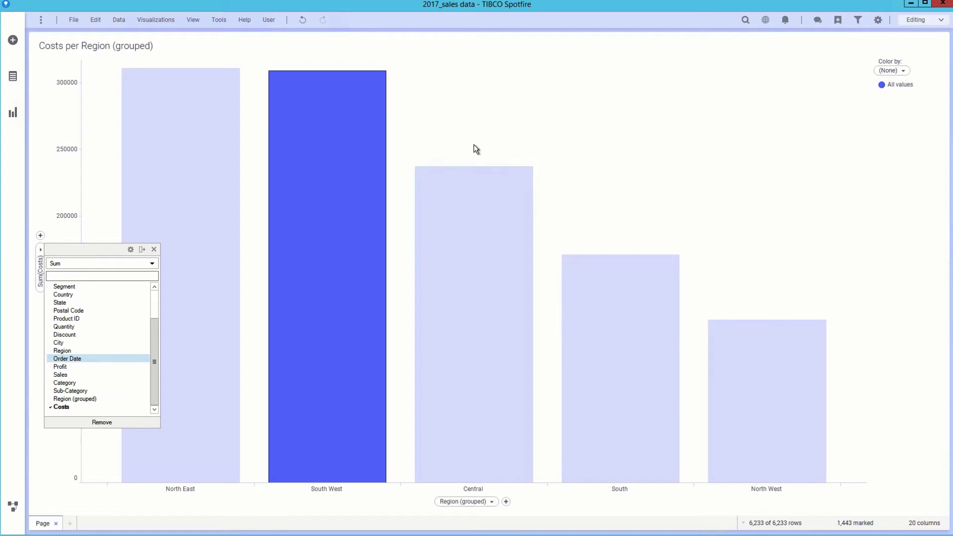
{"action": "left_click", "coordinate": [462, 150]}
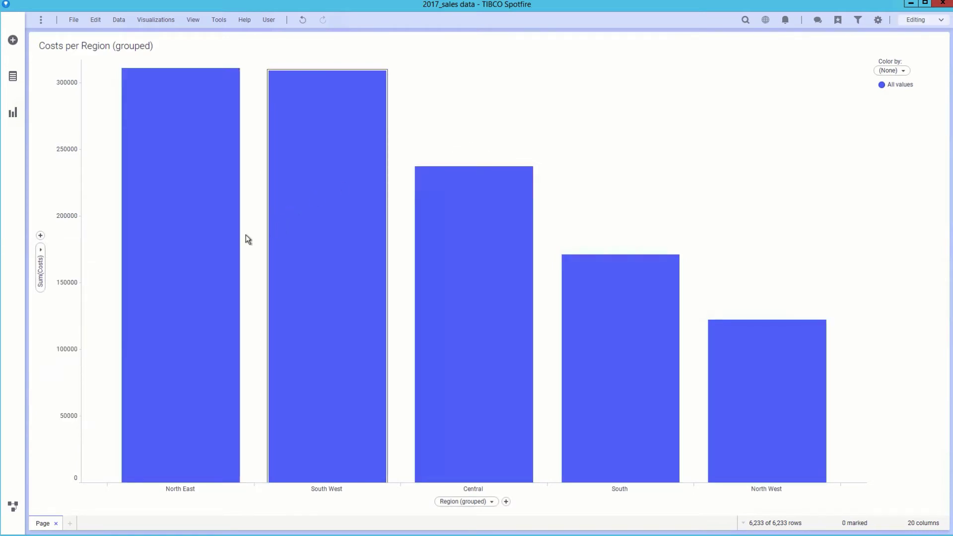
{"action": "left_click", "coordinate": [230, 224]}
Step: Create a details bar chart of Costs broken down by Sub-Category for the North East marking
{"action": "right_click", "coordinate": [436, 104]}
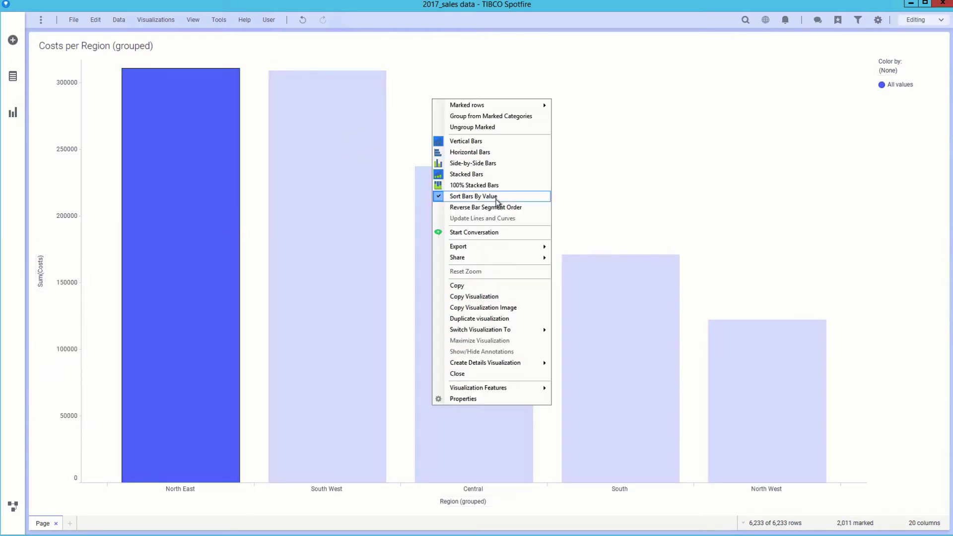
{"action": "mouse_move", "coordinate": [491, 372]}
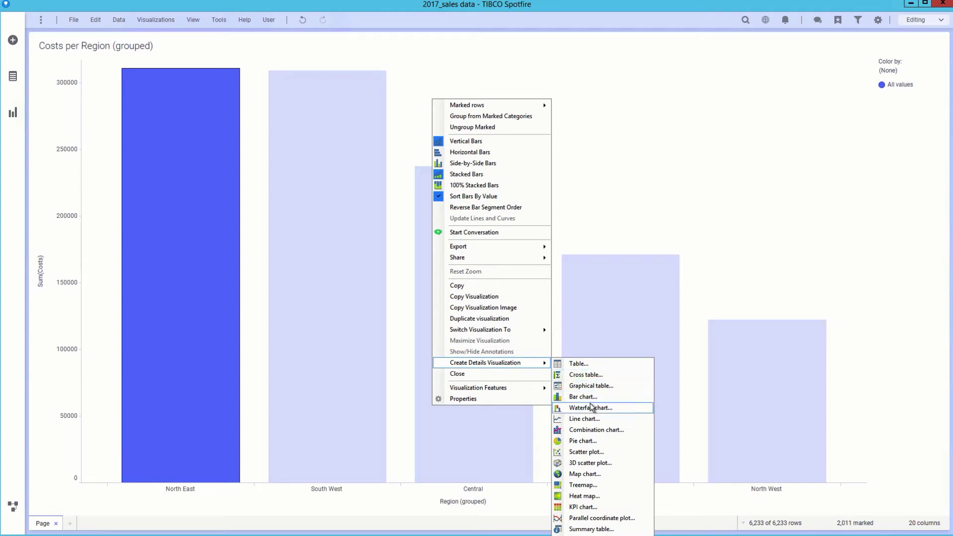
{"action": "left_click", "coordinate": [592, 398]}
{"action": "left_click", "coordinate": [492, 502]}
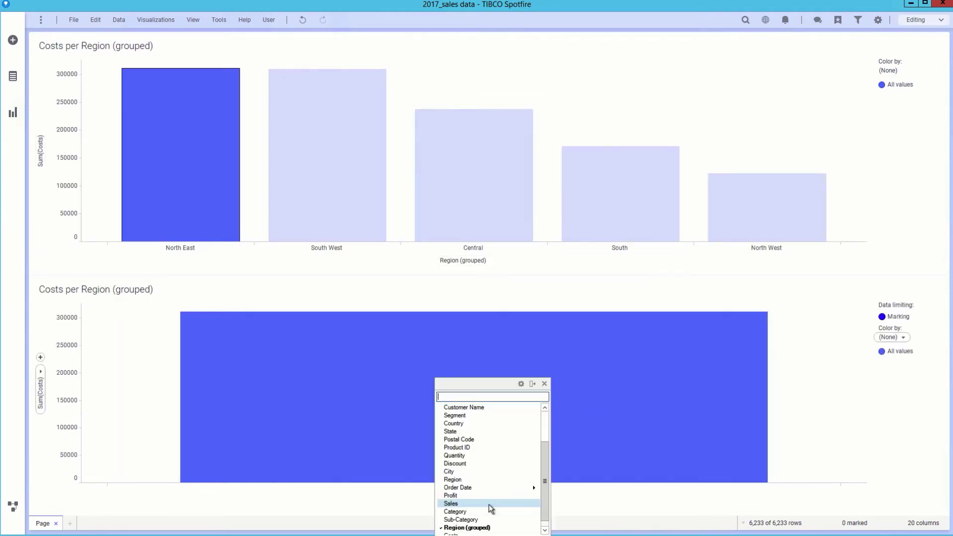
{"action": "left_click", "coordinate": [487, 519]}
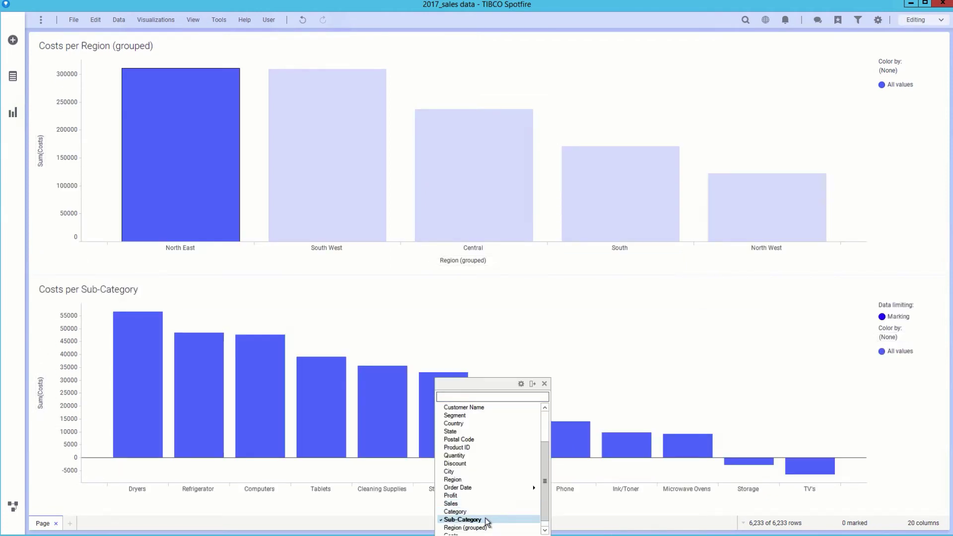
{"action": "left_click", "coordinate": [353, 339]}
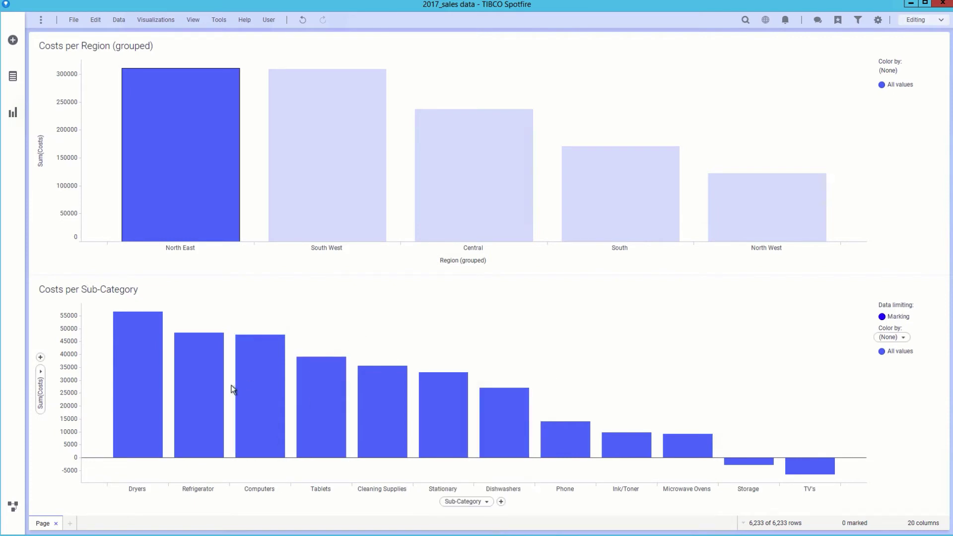
{"action": "left_click", "coordinate": [40, 371]}
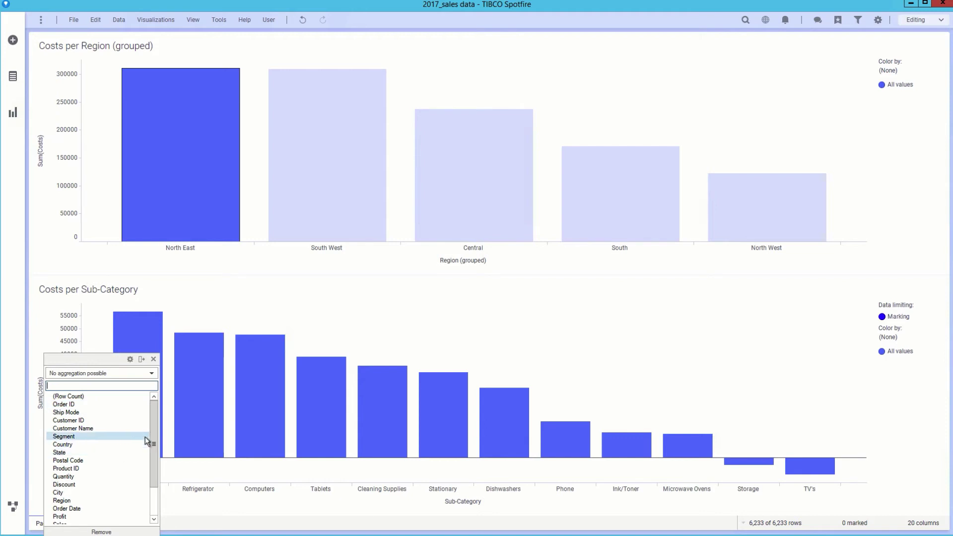
Step: Add Profit to the Sub-Category chart's values so each bar stacks Costs and Profit
{"action": "left_click_drag", "start_coordinate": [155, 433], "coordinate": [155, 468]}
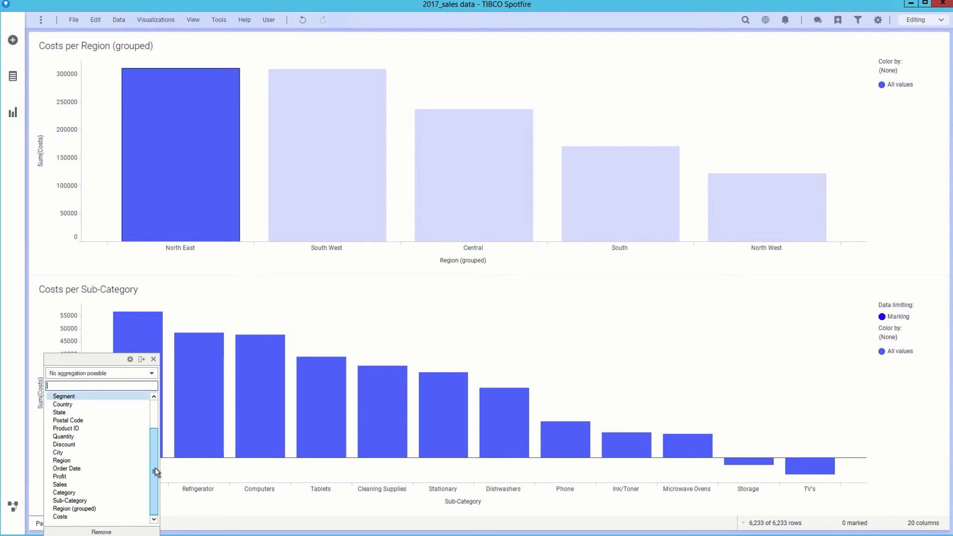
{"action": "left_click", "coordinate": [130, 476]}
{"action": "left_click", "coordinate": [394, 333]}
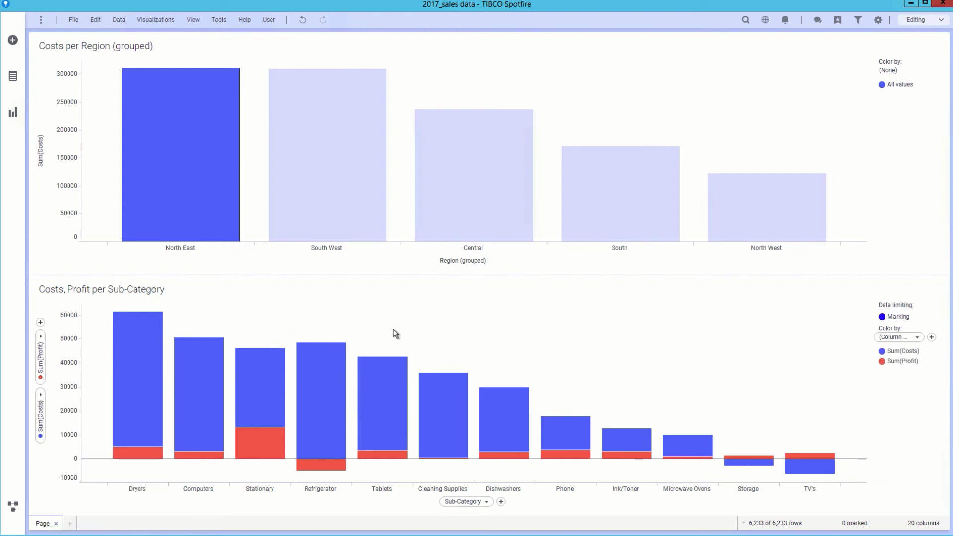
{"action": "mouse_move", "coordinate": [317, 466]}
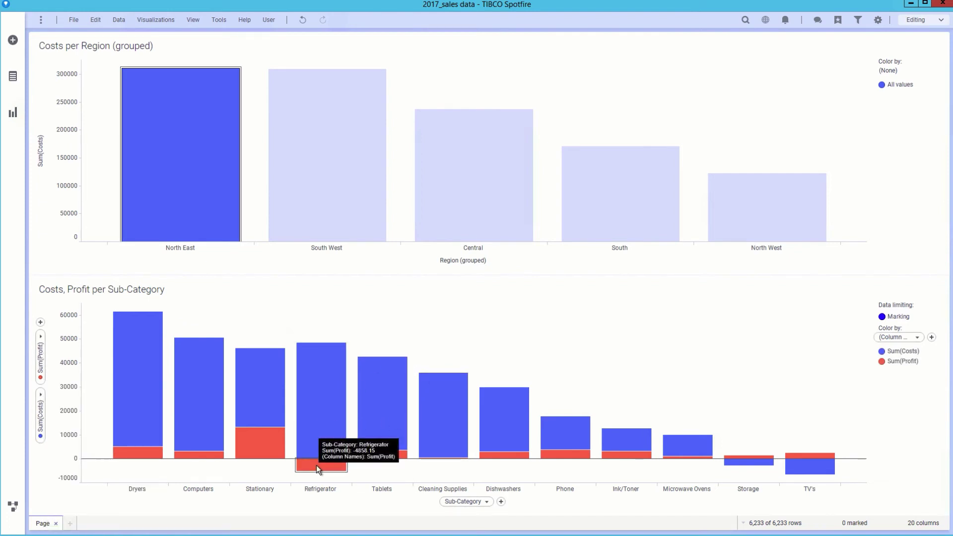